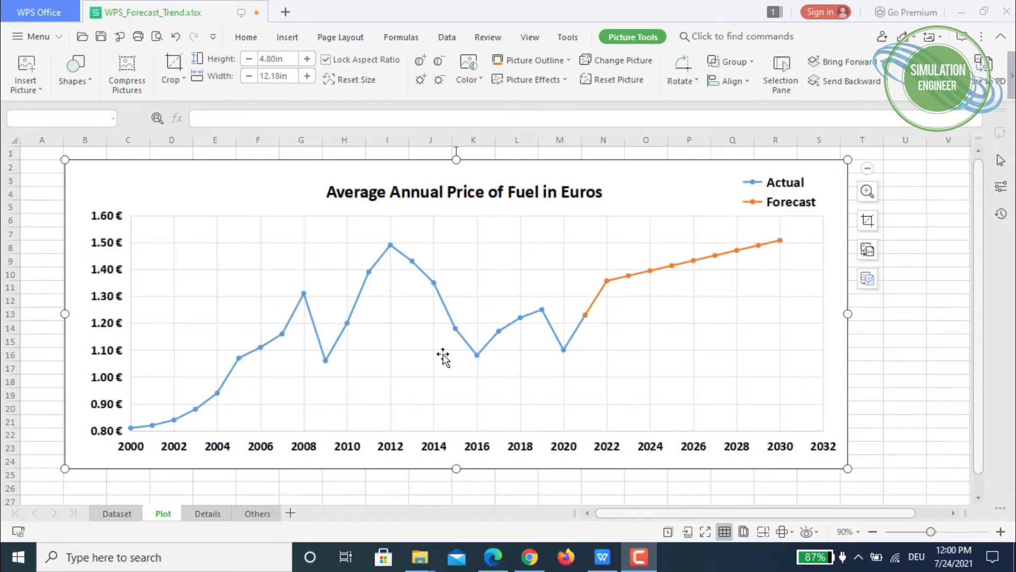
Review the FORECAST explanation on the Details sheet, plus the actual prices and the empty 2022–2030 price cells on the Dataset sheet
click(207, 514)
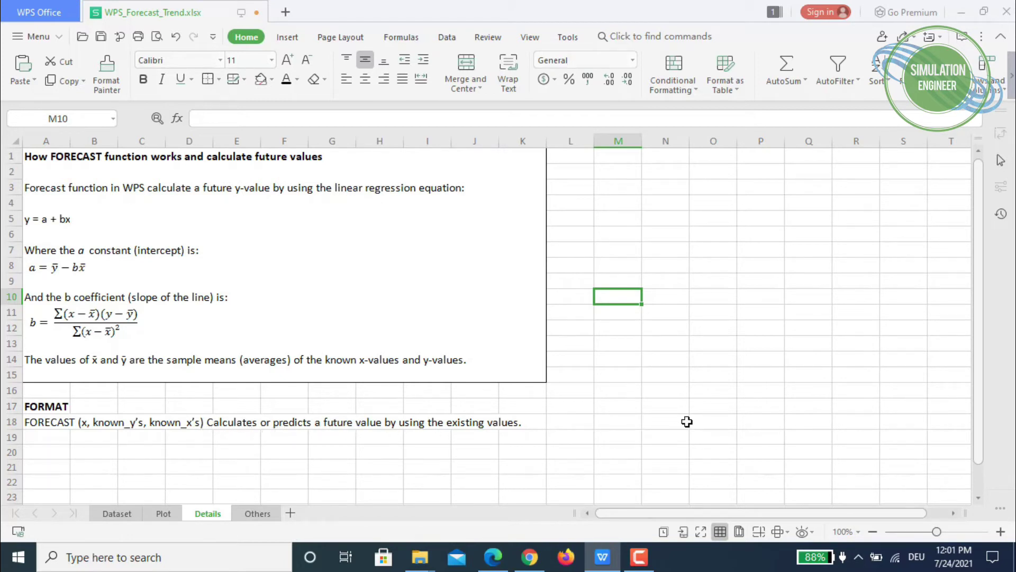
click(117, 513)
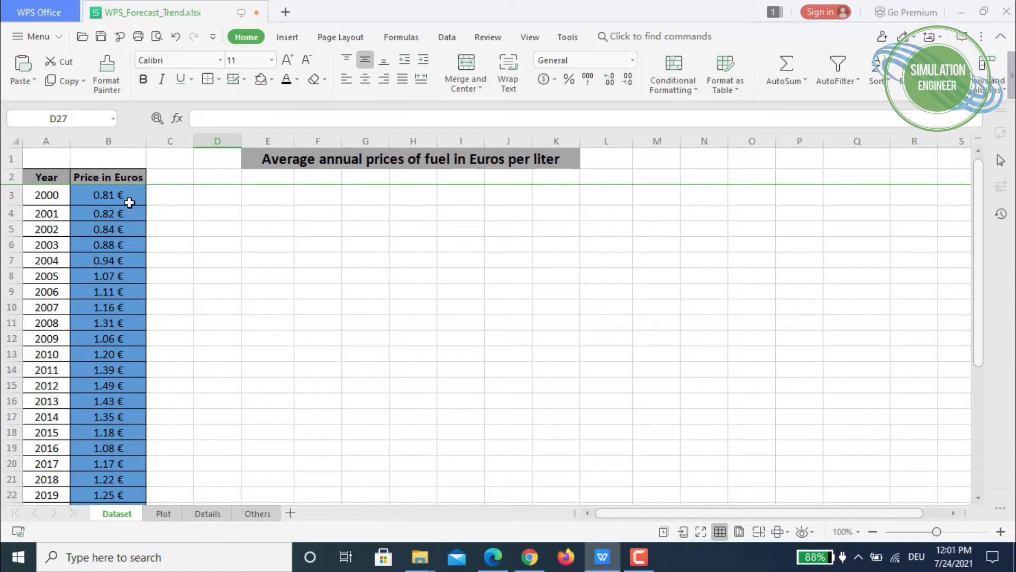
scroll(122, 233, down, 2)
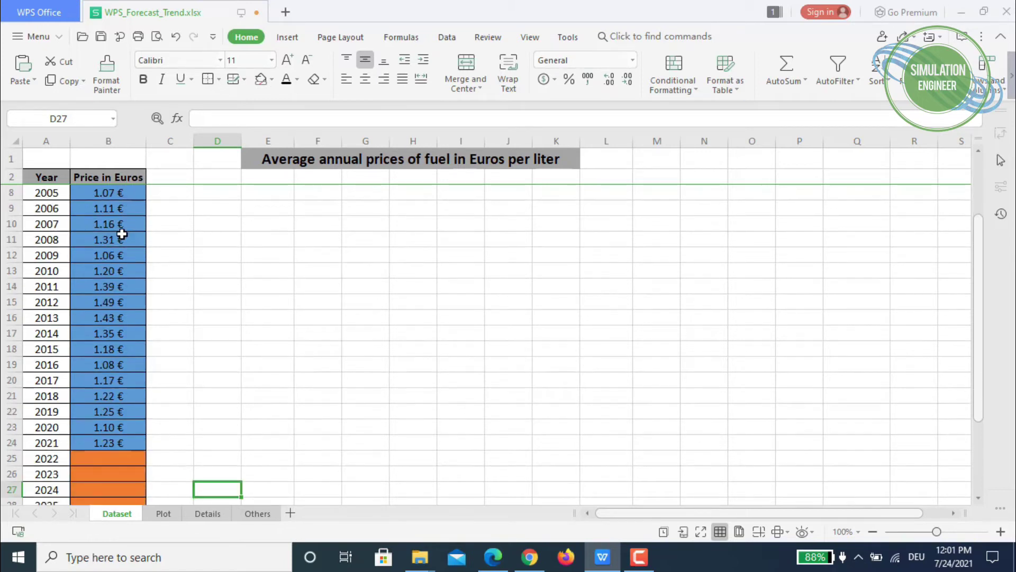
scroll(113, 424, up, 2)
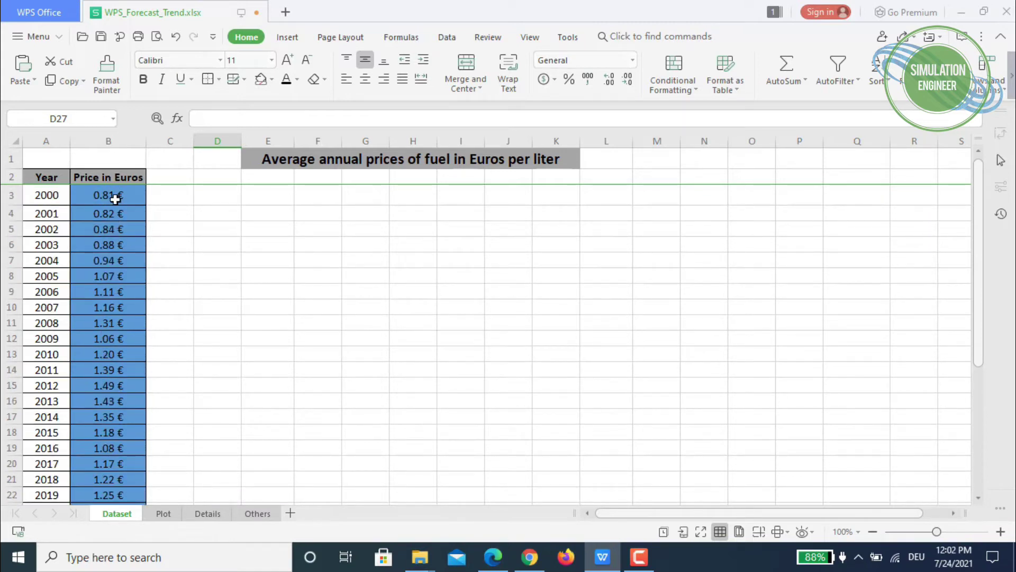
drag(115, 198, 114, 458)
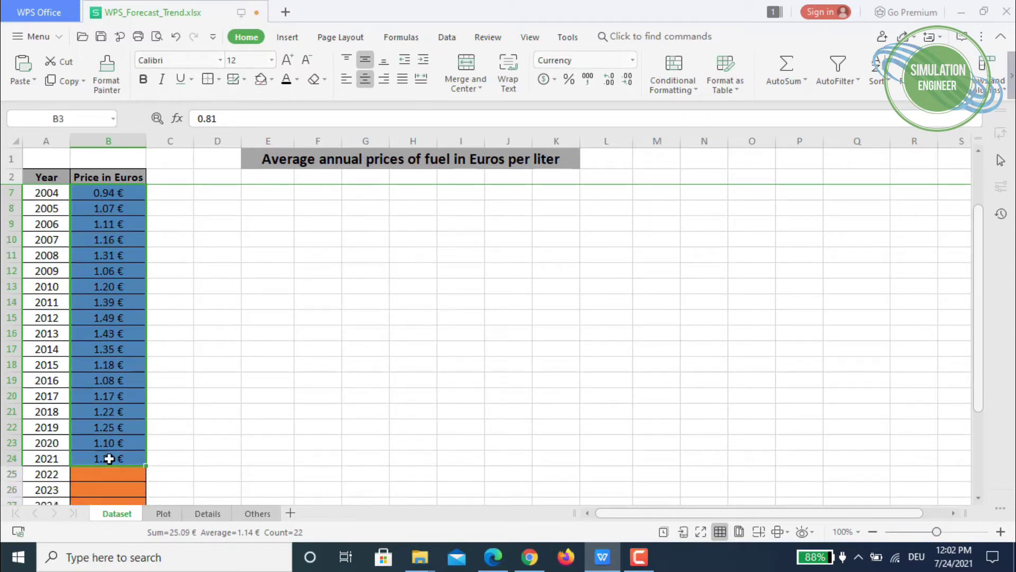
scroll(132, 413, down, 3)
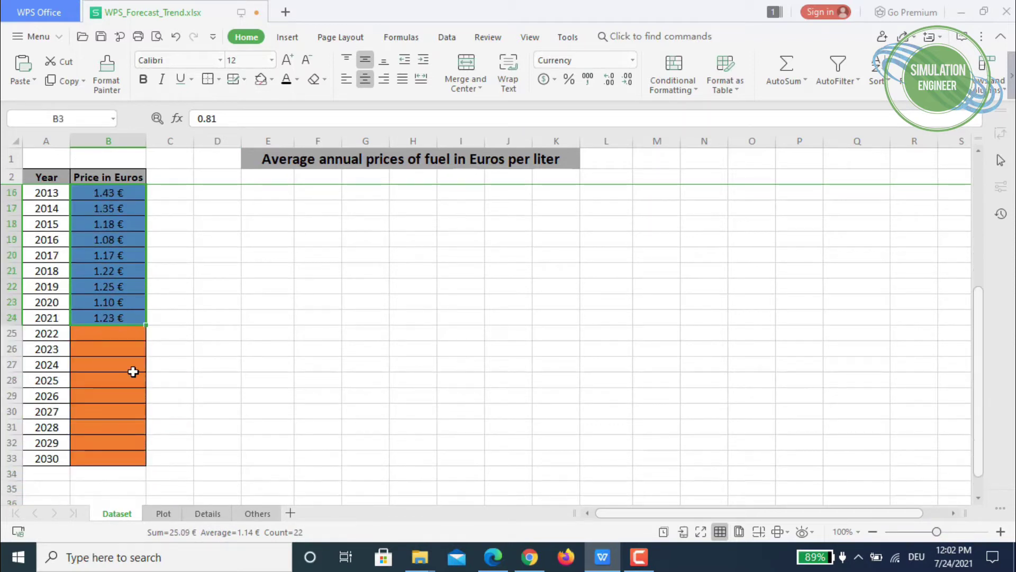
click(111, 338)
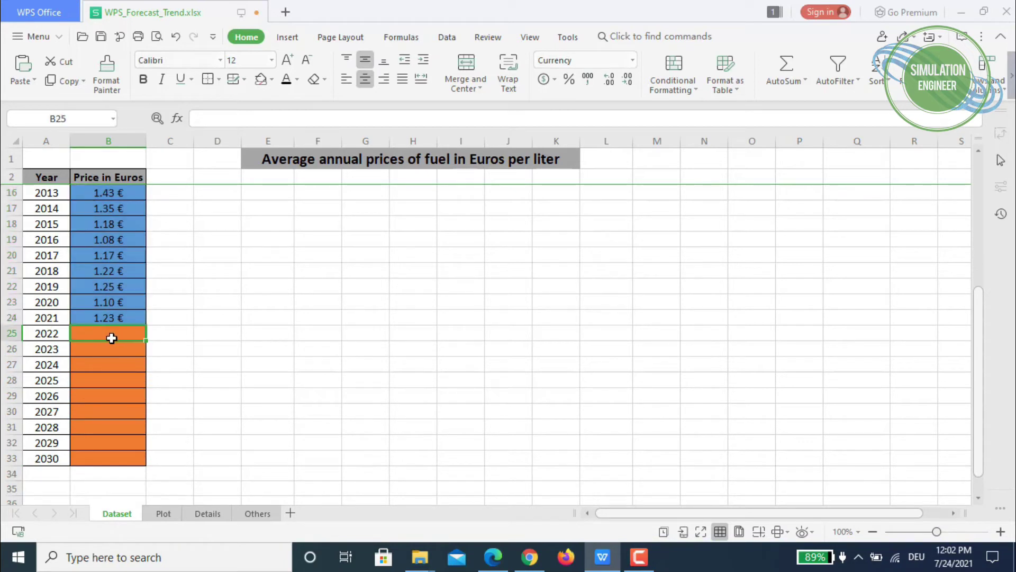
drag(111, 338, 114, 458)
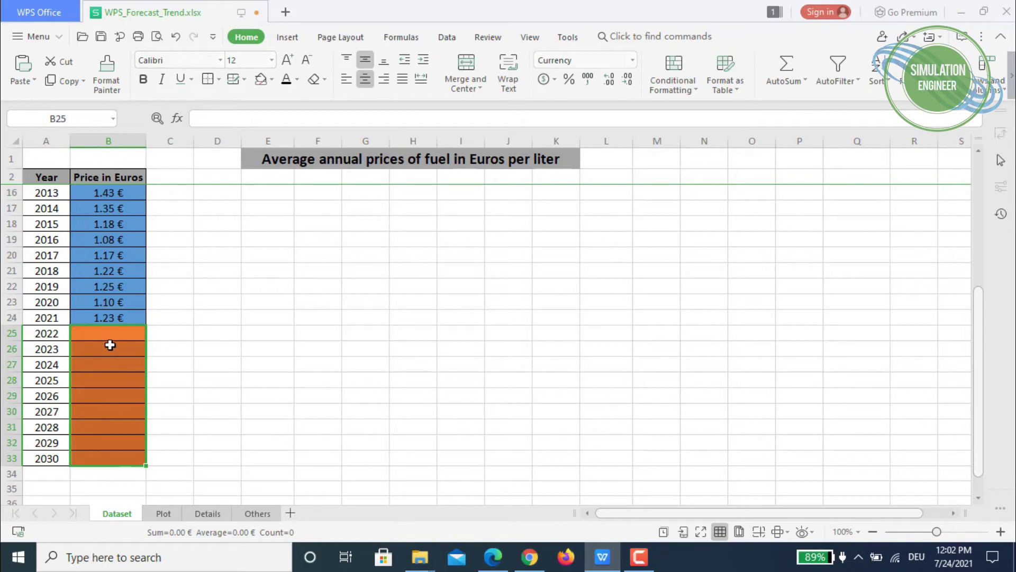
Check the FORECAST syntax in cell A18 of the Details sheet and return to the Dataset sheet
click(215, 518)
click(47, 425)
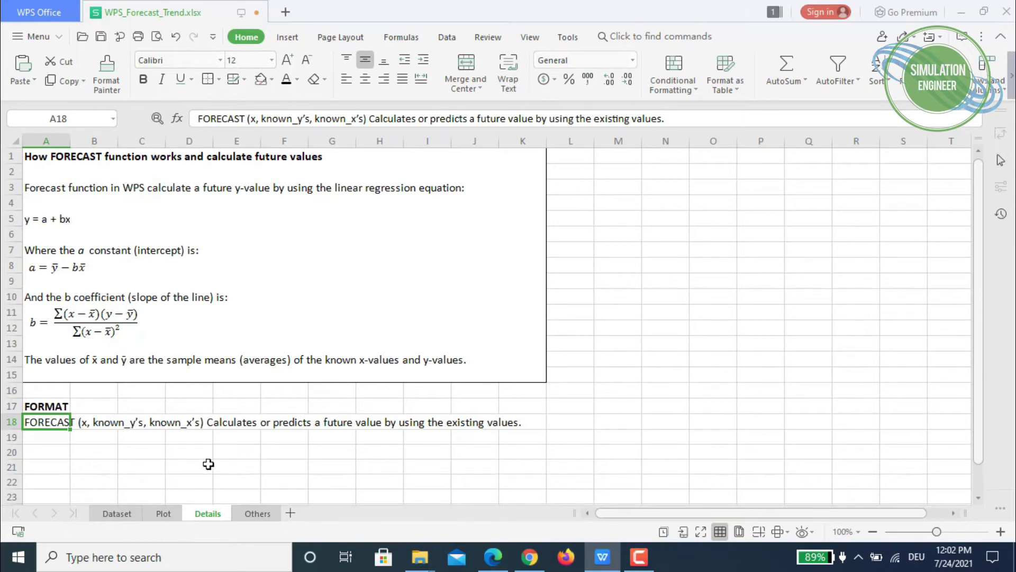
click(117, 513)
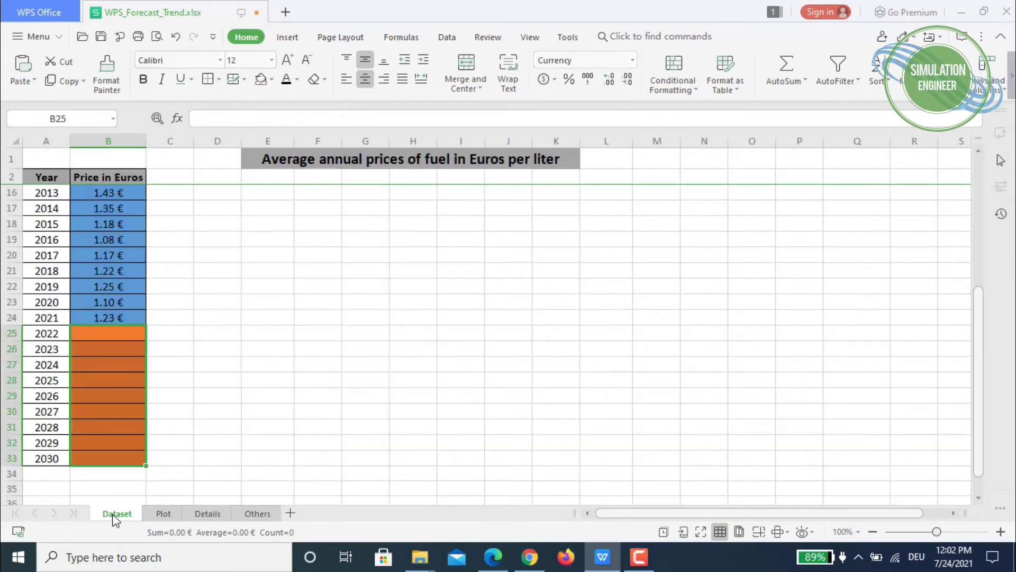
Start a FORECAST formula in cell B25 for 2022, using the year in A25 as the X argument
click(108, 353)
click(108, 336)
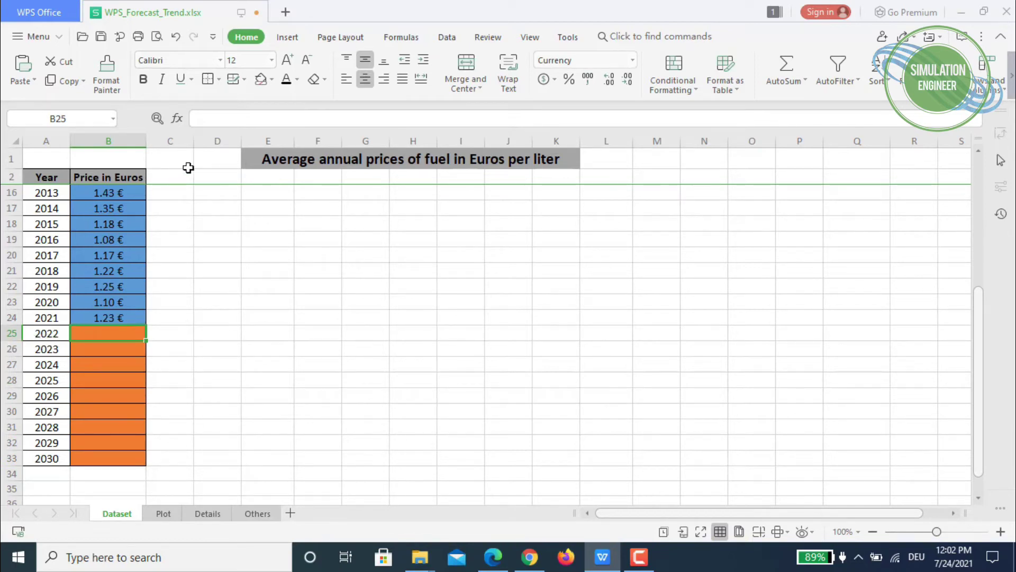
click(216, 116)
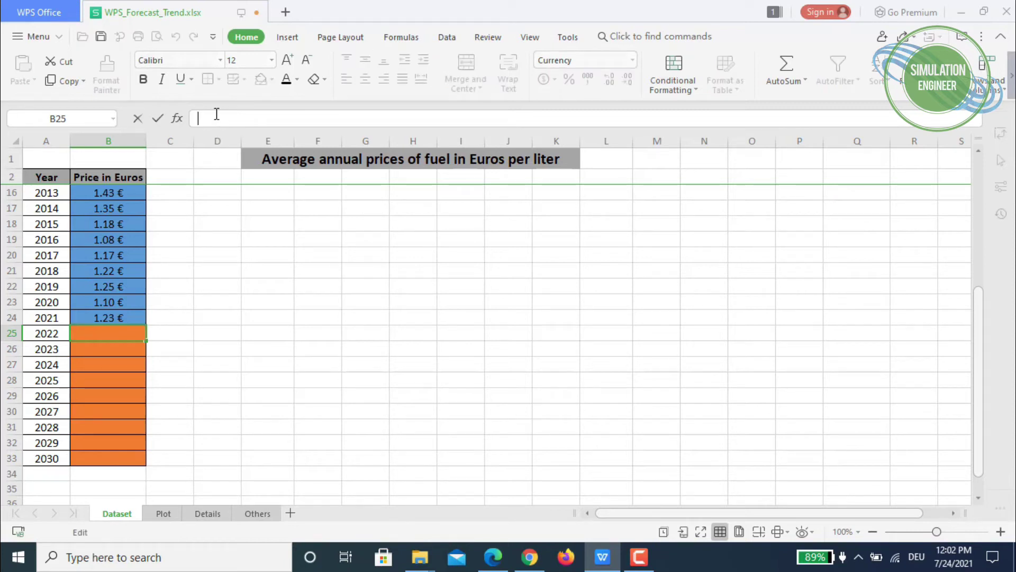
text(=fore)
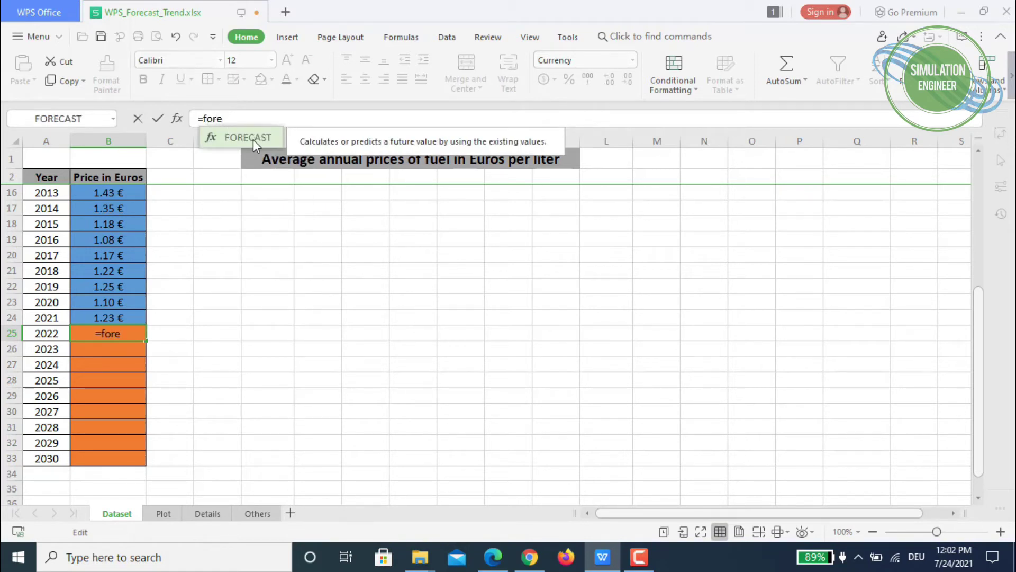
double_click(253, 138)
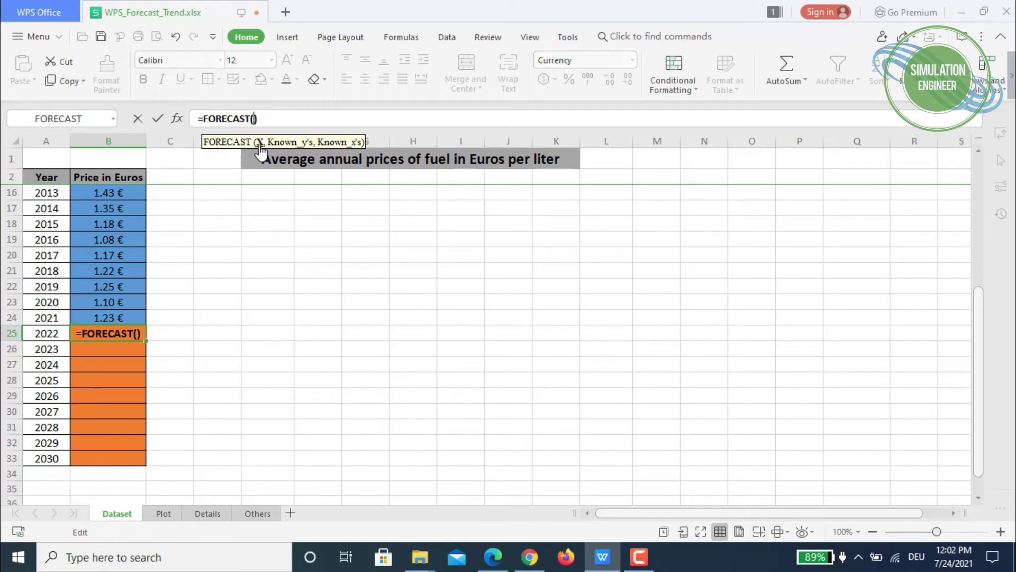
click(45, 334)
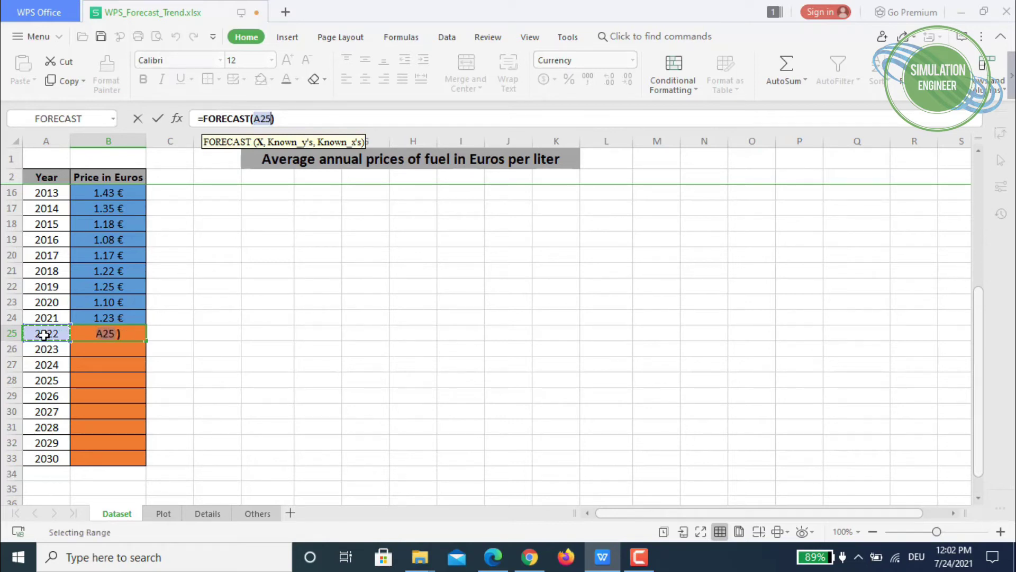
text(,)
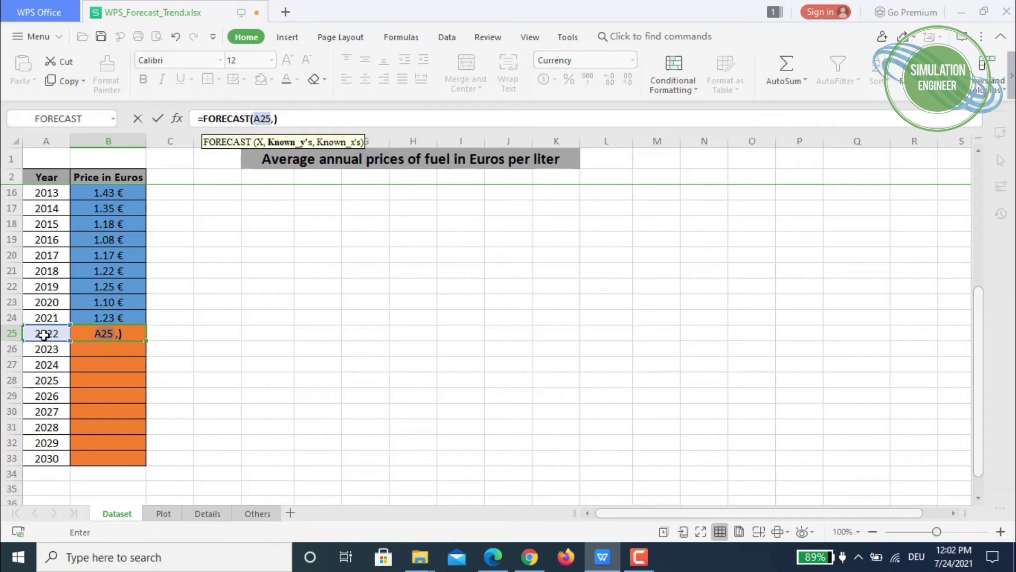
Add the actual prices B3:B24 as the known y's and make the reference absolute as $B$3:$B$24
scroll(119, 294, up, 5)
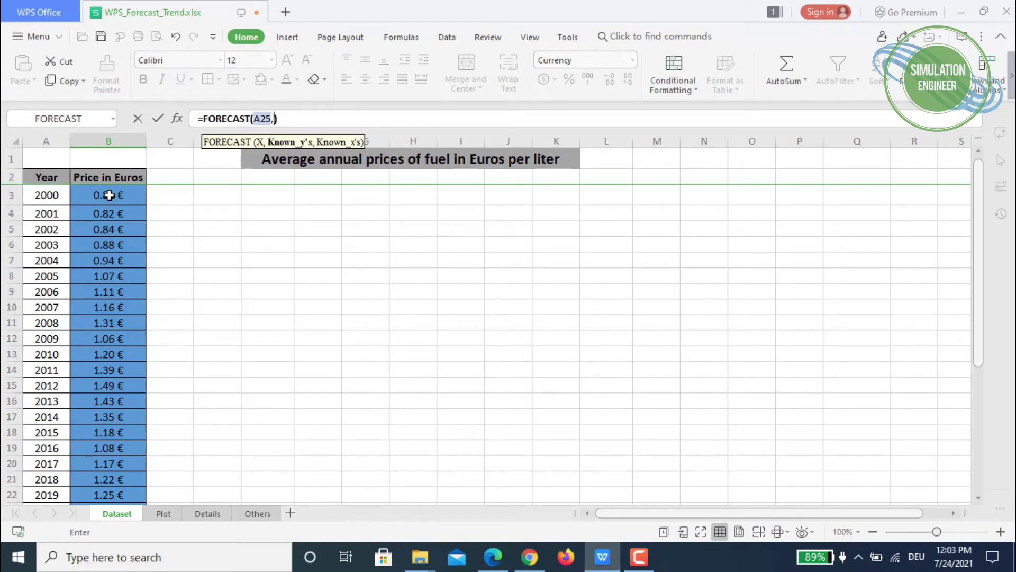
drag(117, 198, 121, 443)
click(276, 118)
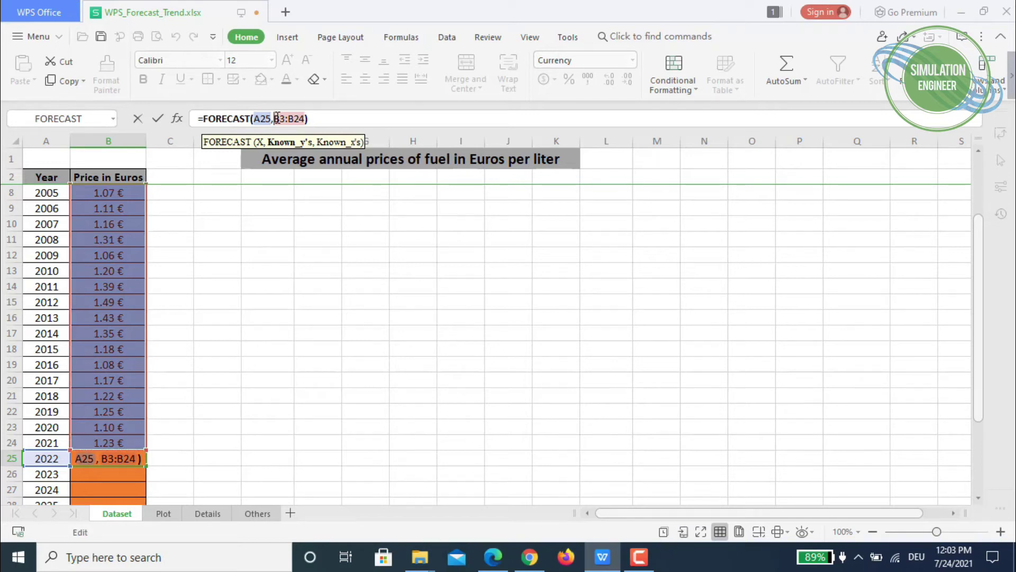
text($)
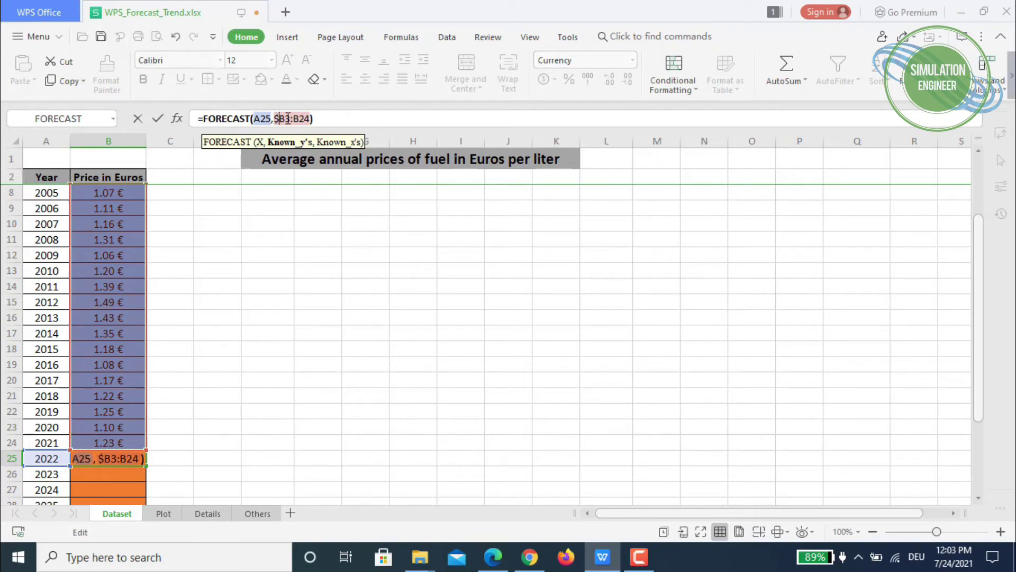
click(288, 117)
text($)
click(300, 119)
text($)
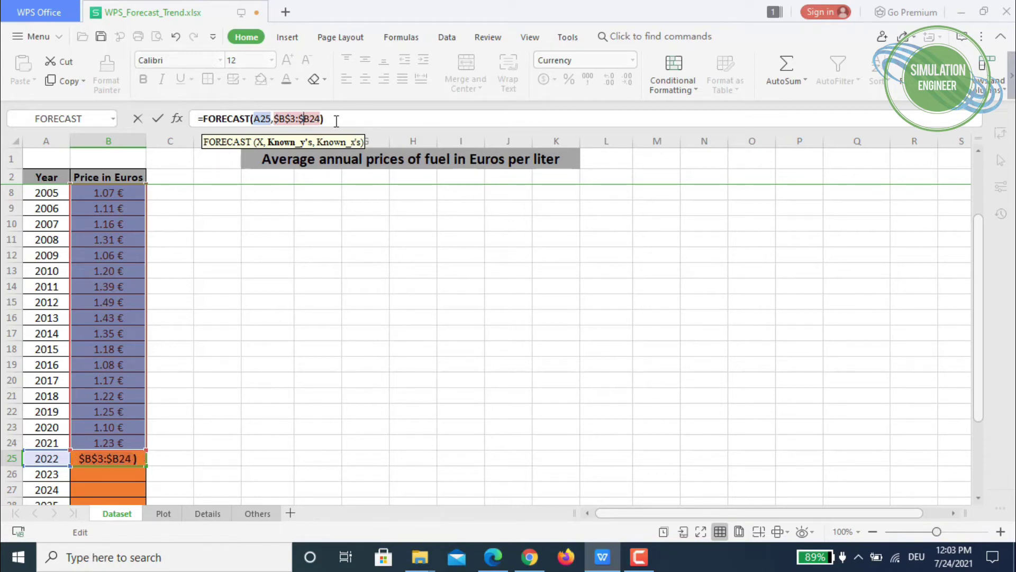
click(306, 118)
text($)
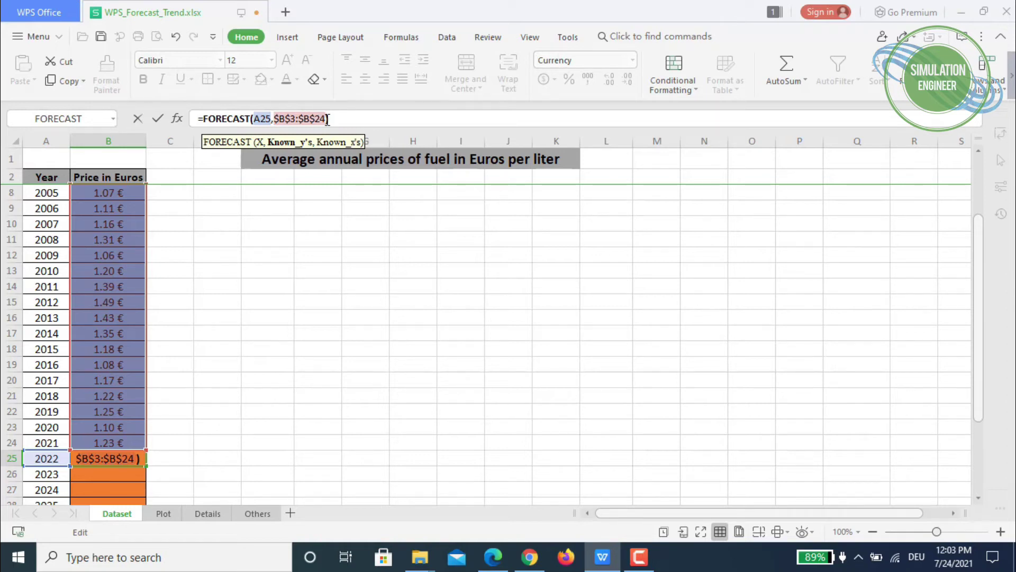
Add the years A3:A24 as the known x's, make the reference absolute as $A$3:$A$24, and enter the formula
text(,)
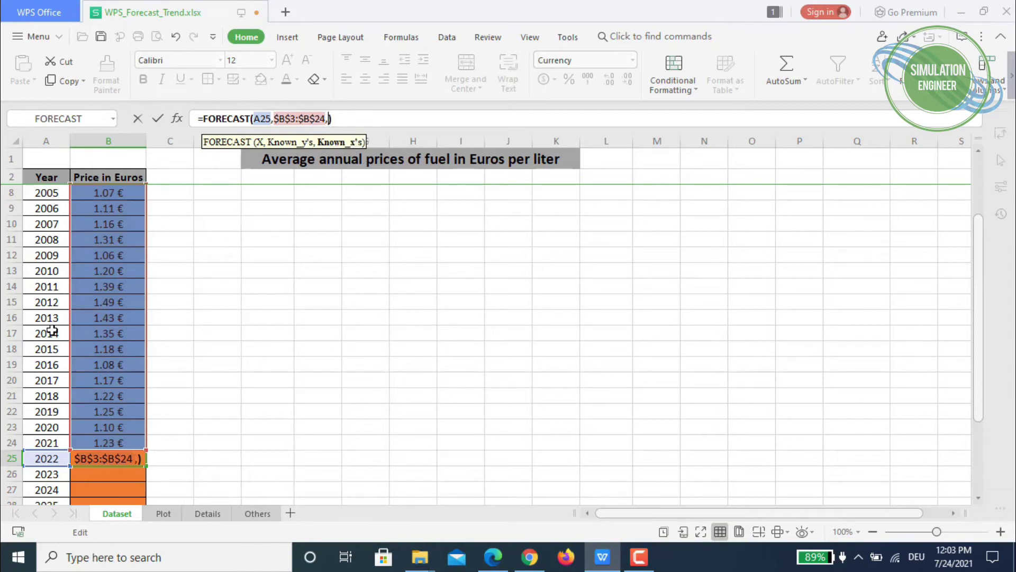
scroll(44, 198, up, 2)
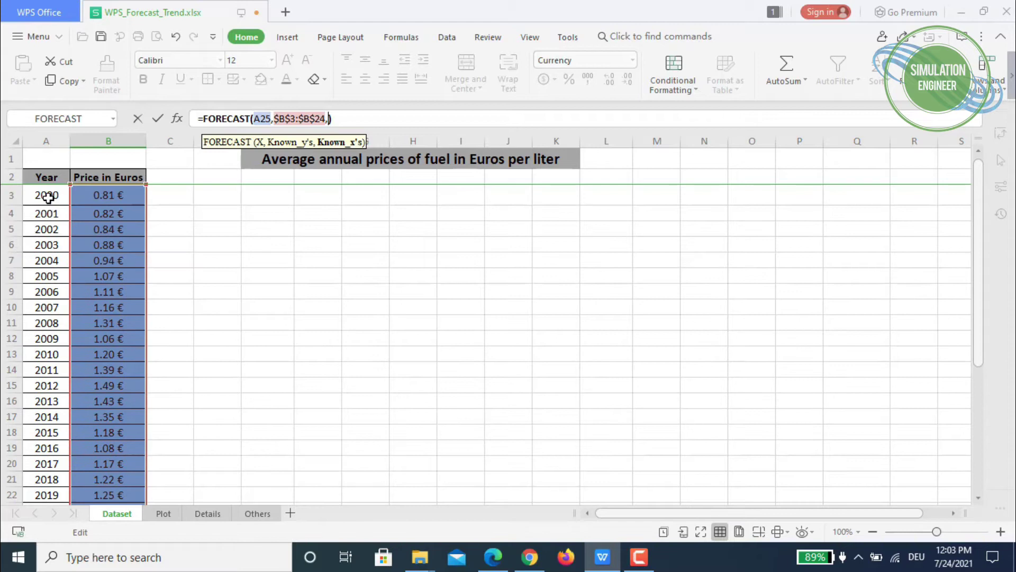
drag(38, 197, 53, 427)
click(327, 118)
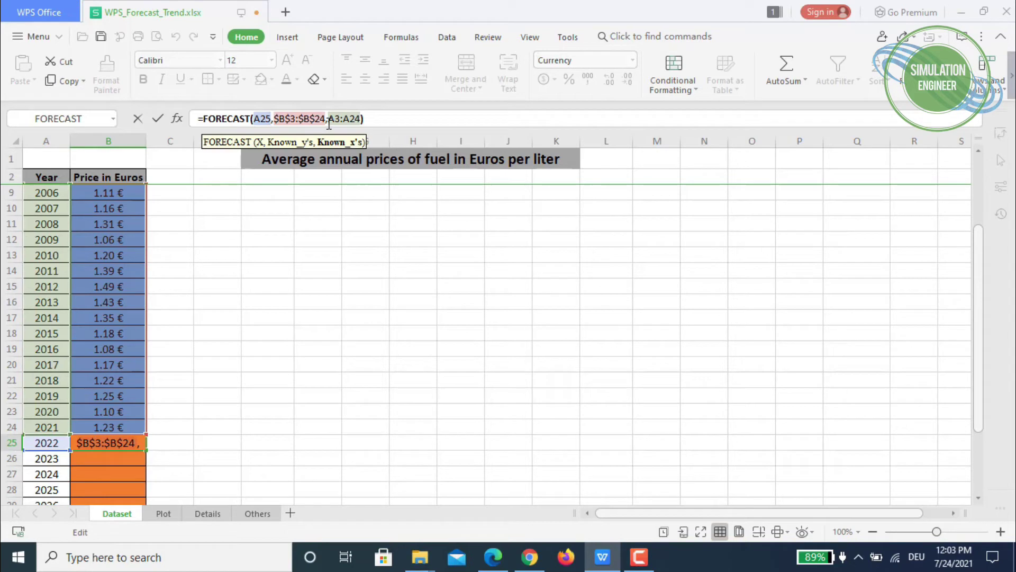
text($B)
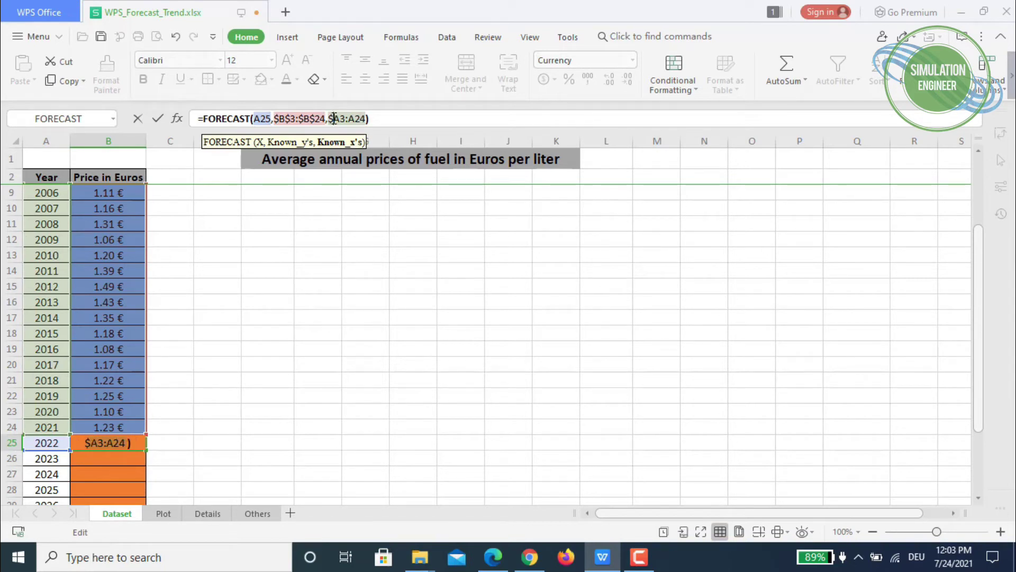
text($)
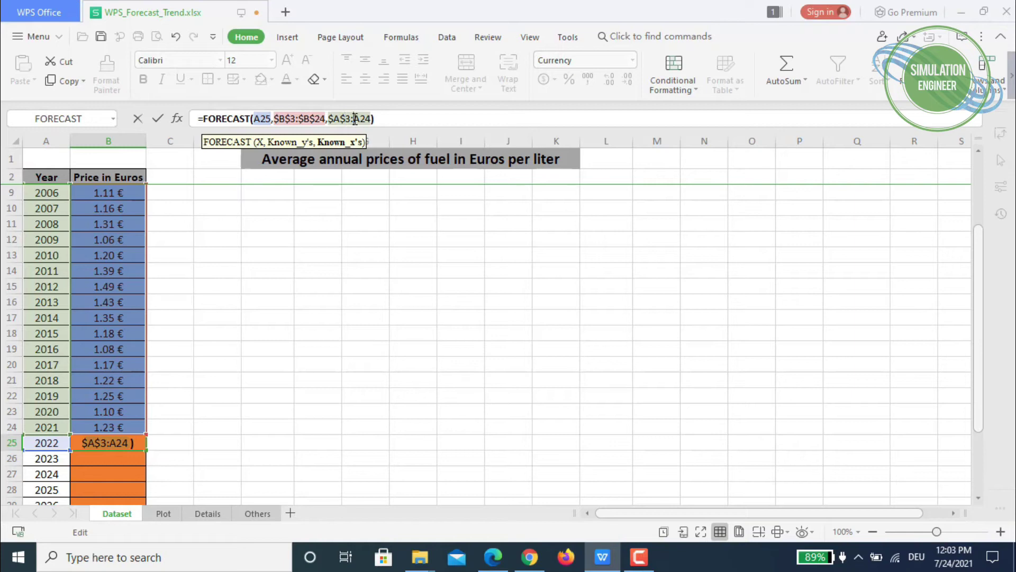
click(354, 119)
text($)
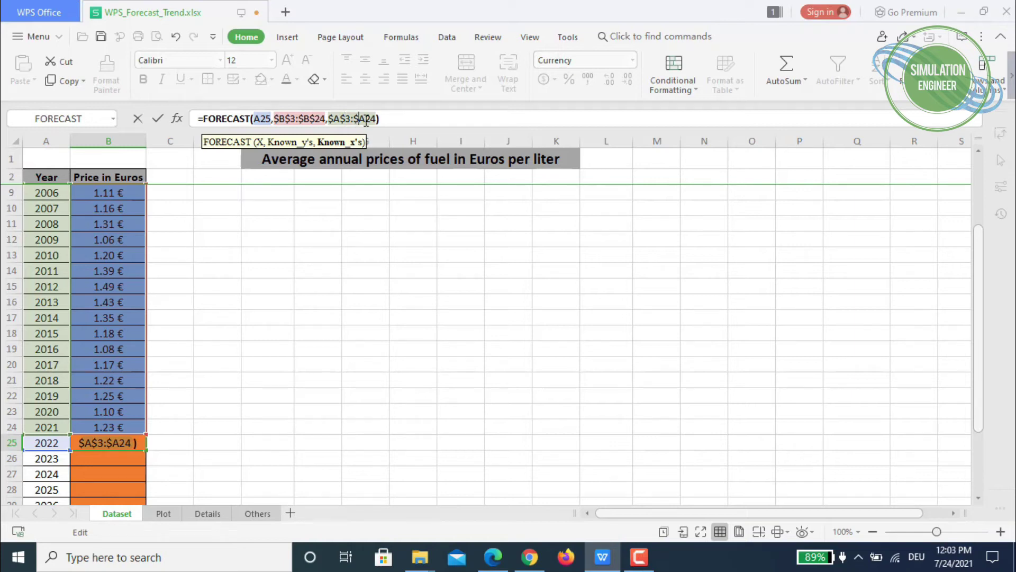
click(367, 116)
text($)
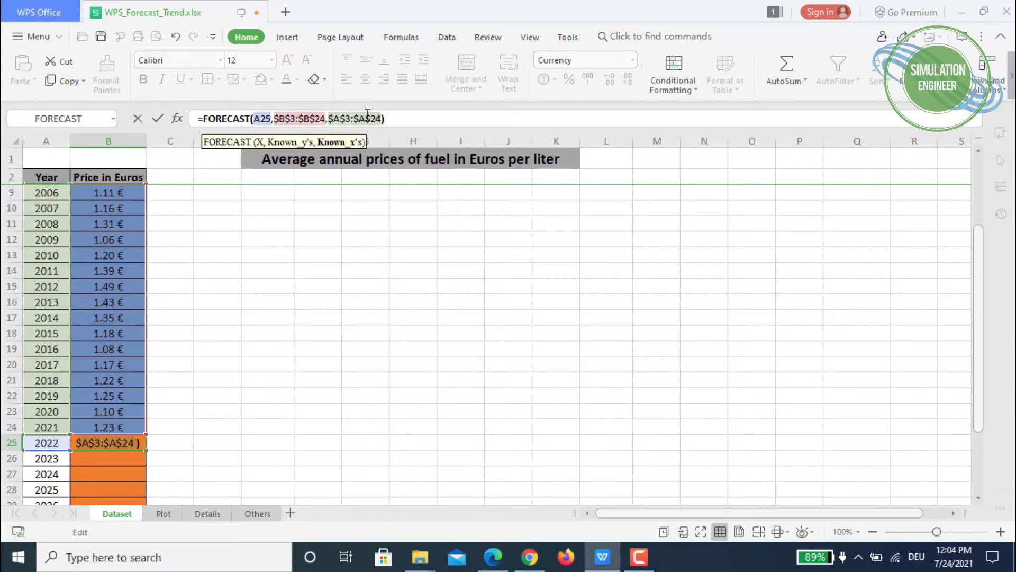
click(155, 118)
Copy the FORECAST formula from B25 down the remaining orange price cells below it
scroll(246, 423, down, 1)
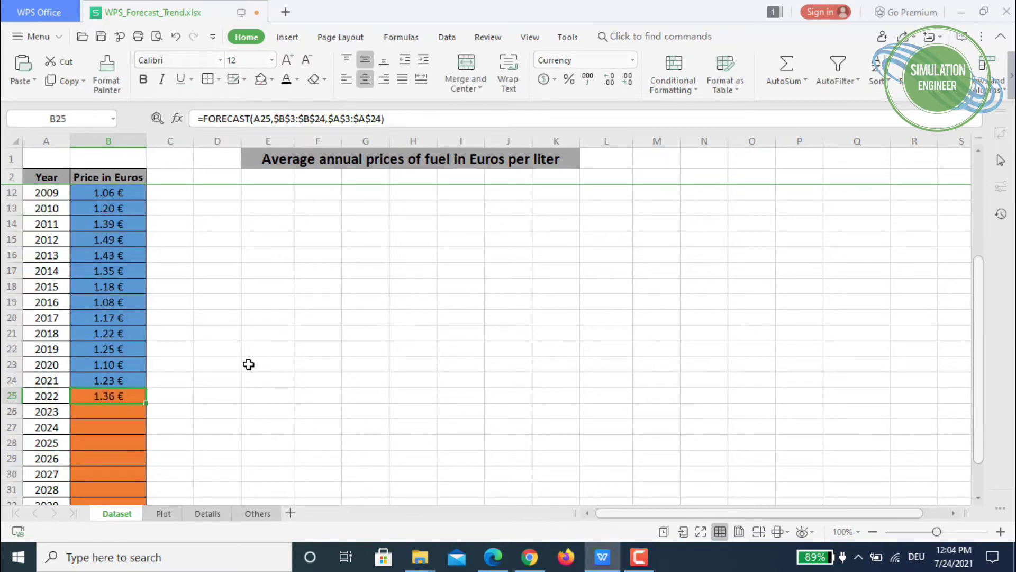
scroll(241, 380, down, 1)
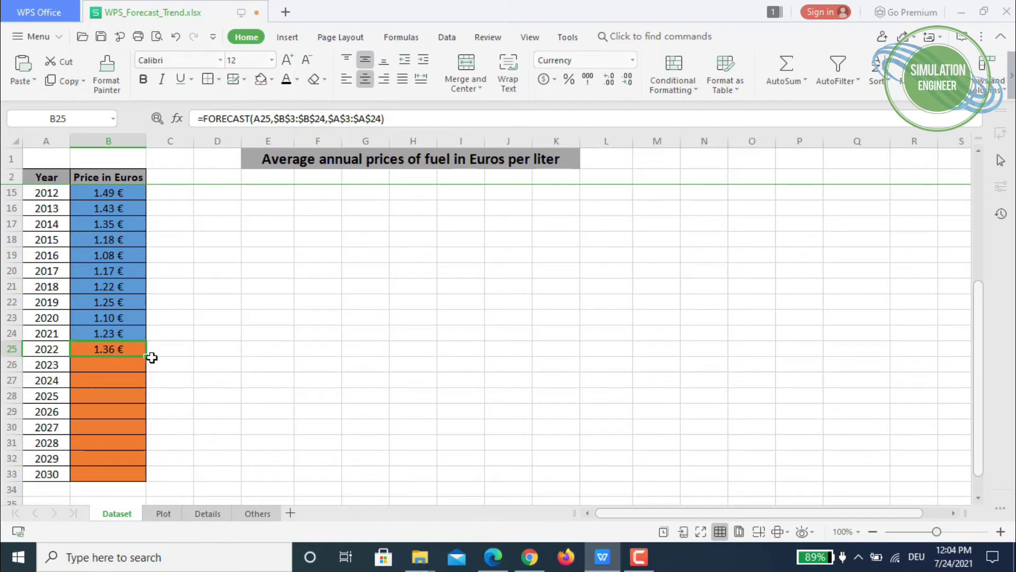
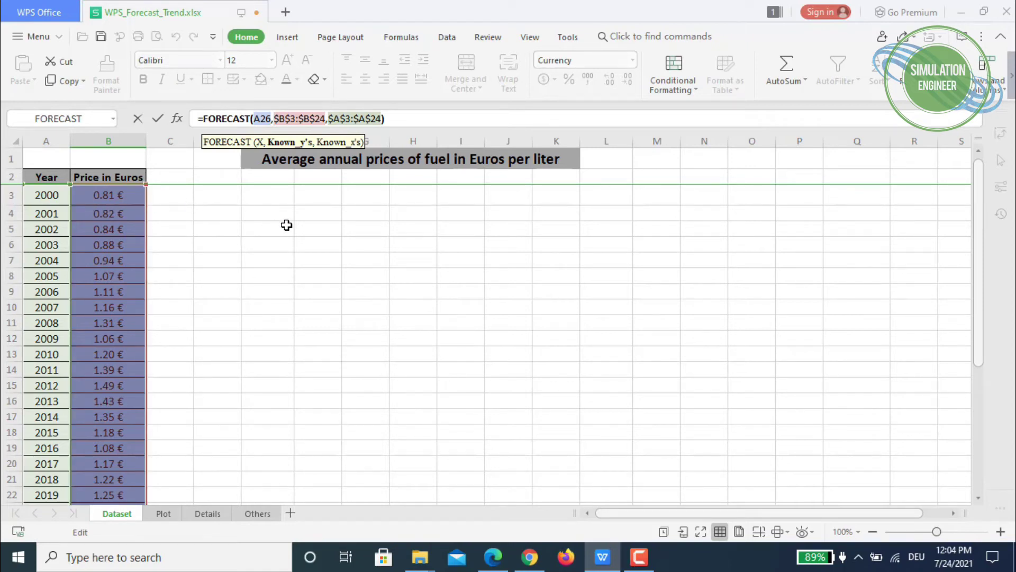
Examine the locked ranges in the B26 formula and compare the year references used in B25 and B26
scroll(288, 224, down, 2)
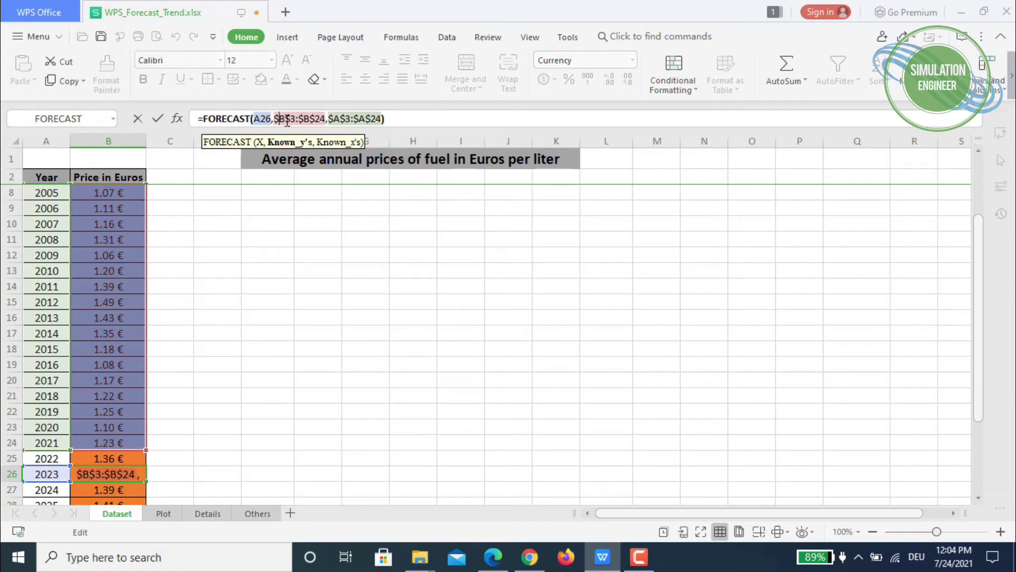
click(251, 426)
click(106, 460)
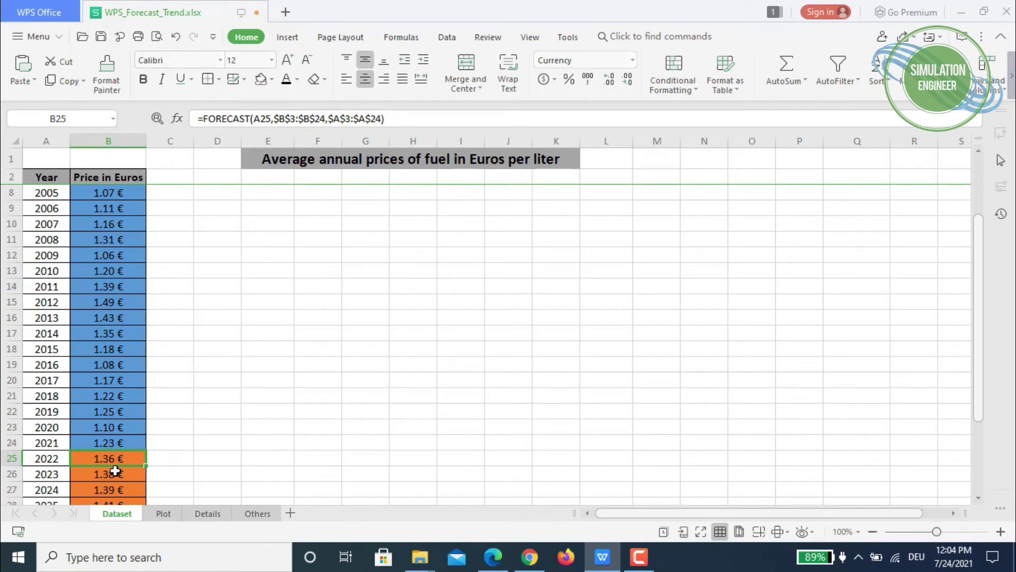
scroll(197, 421, down, 1)
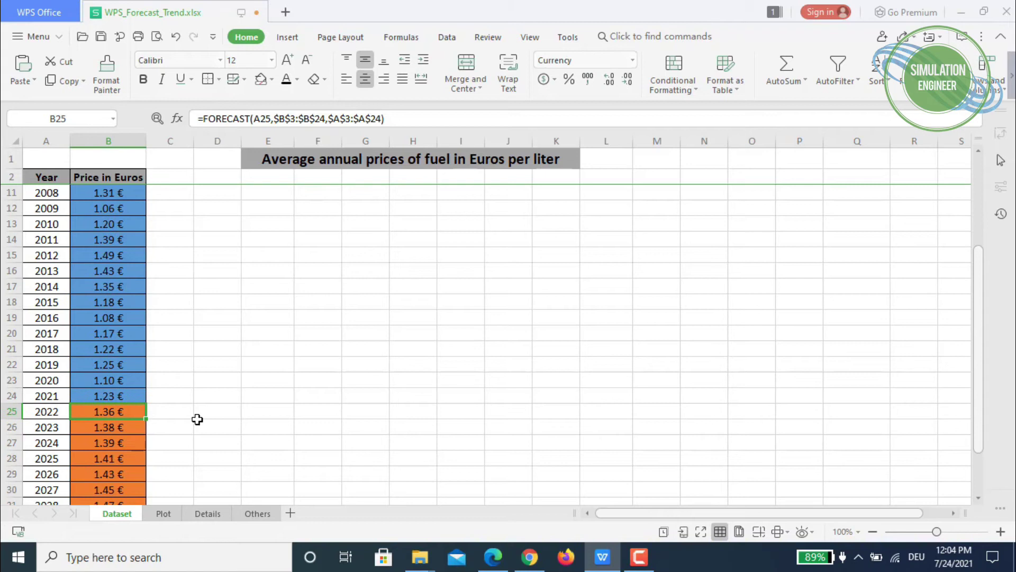
click(98, 428)
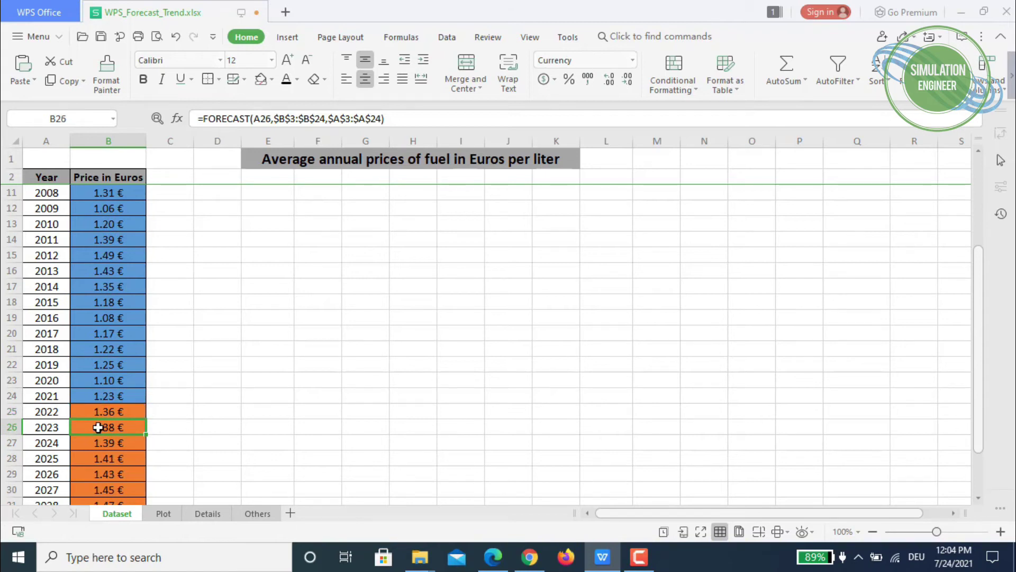
Check the FORECAST arguments in B25 and B26 against the year cells, and review the forecast prices through 2030
click(130, 411)
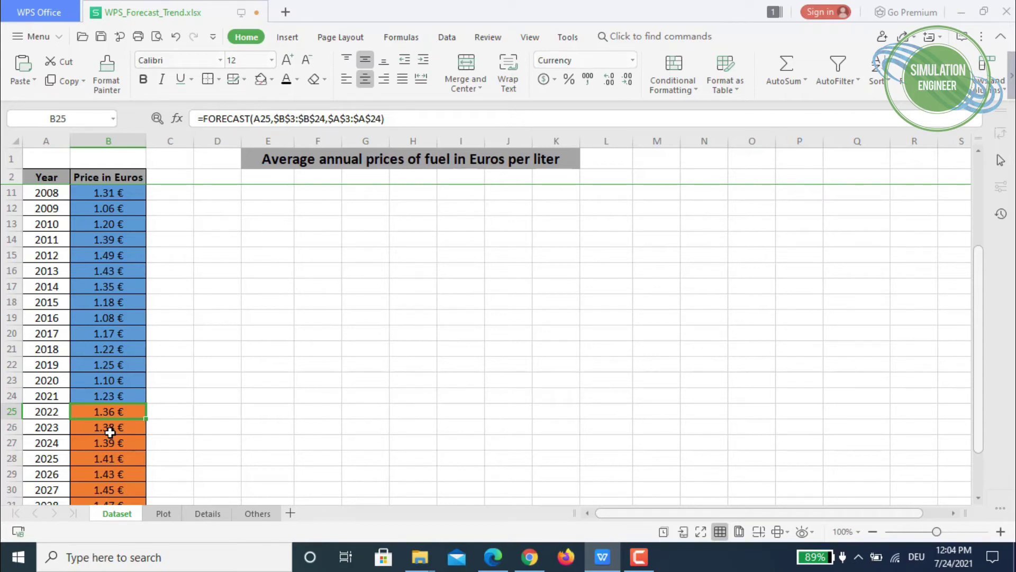
click(47, 427)
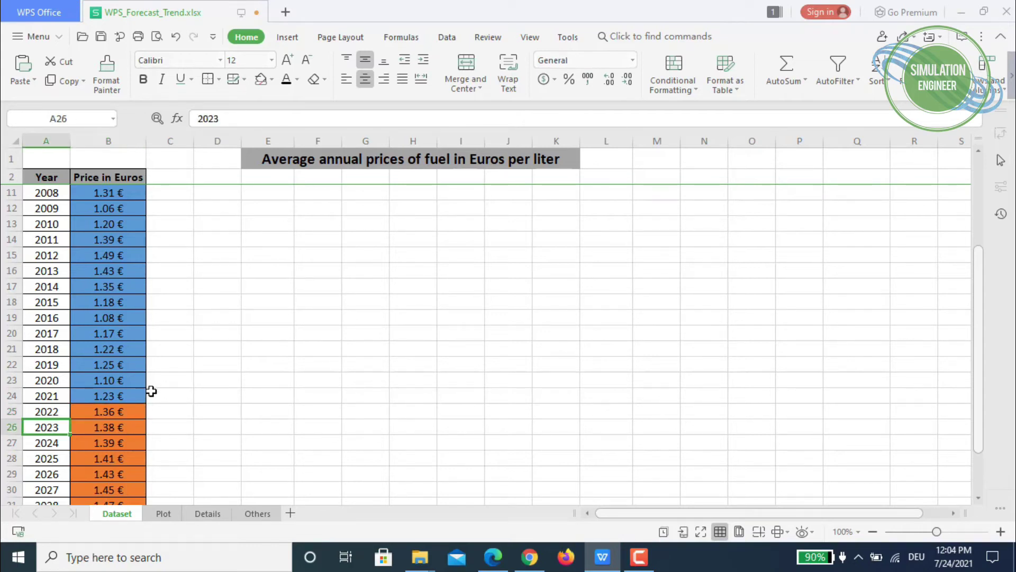
click(110, 427)
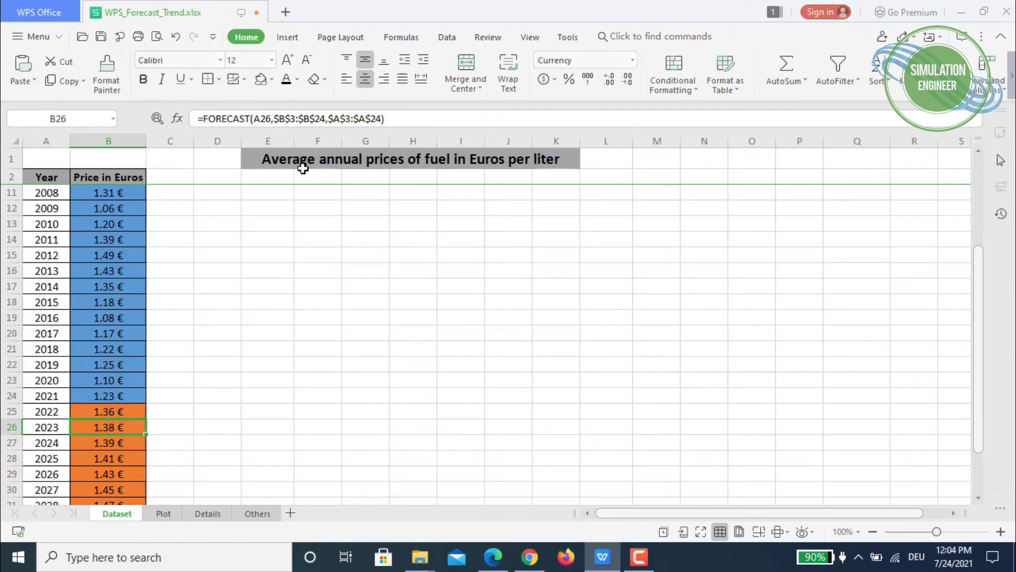
click(288, 119)
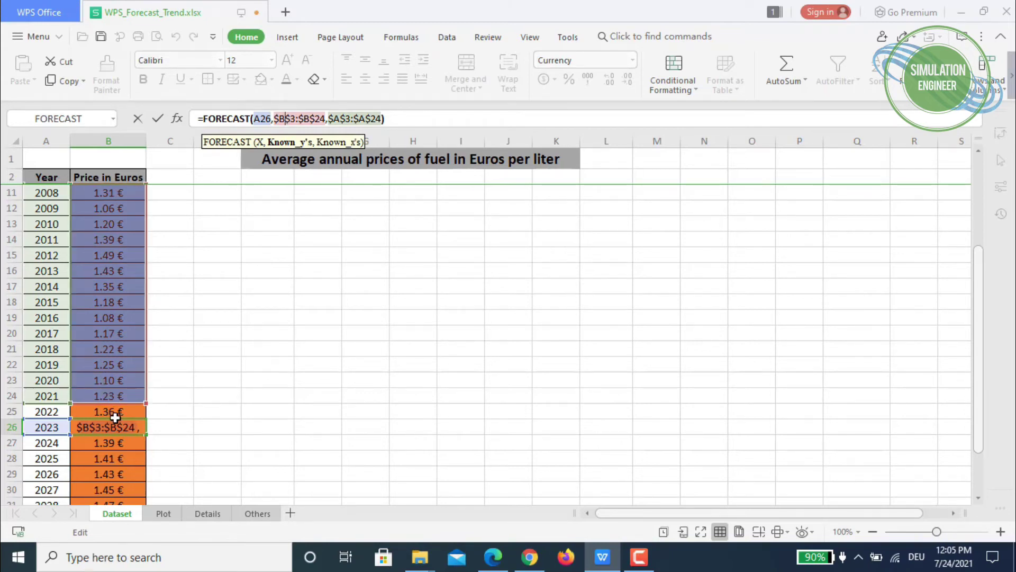
click(275, 335)
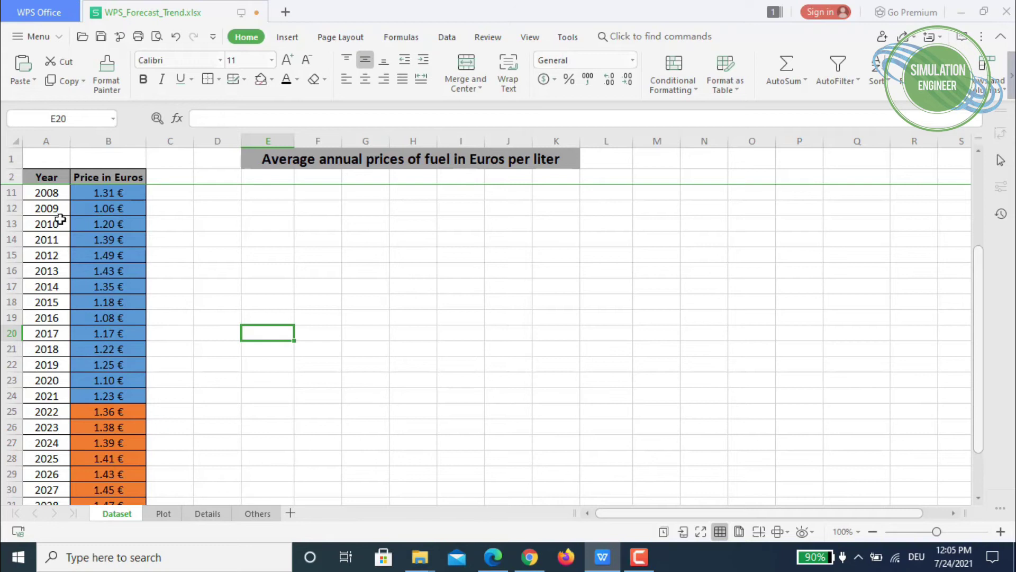
click(8, 397)
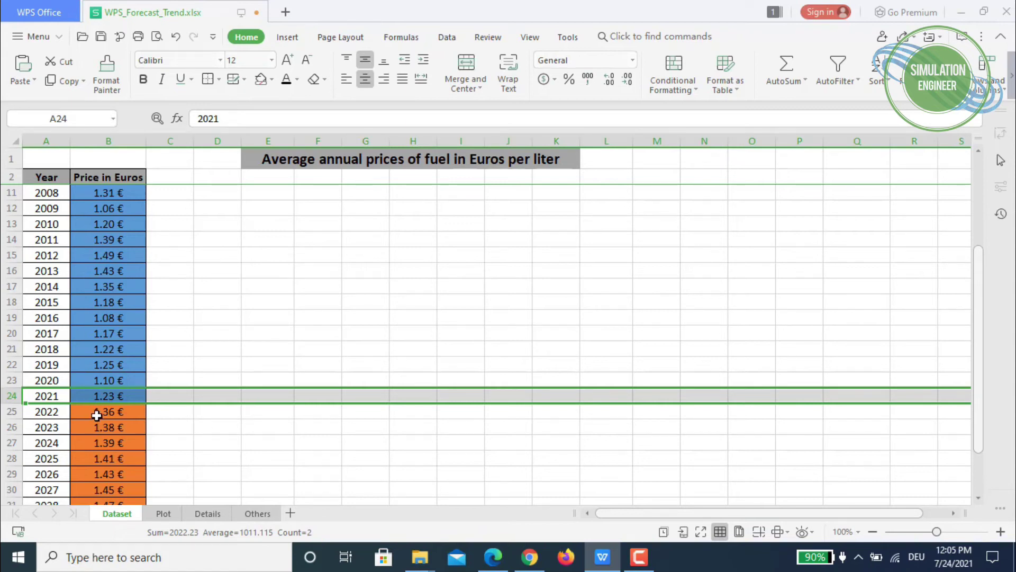
scroll(132, 408, down, 2)
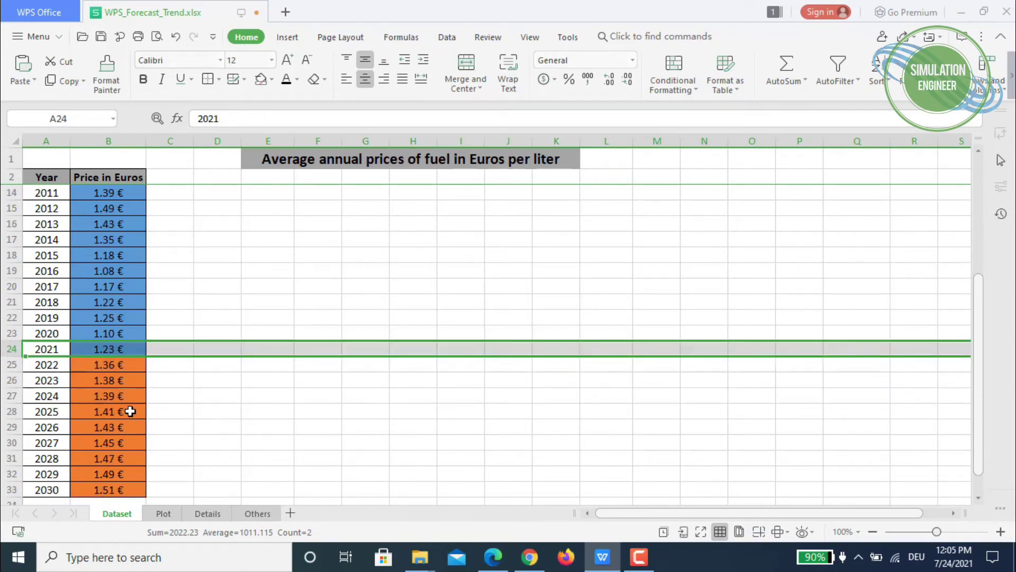
click(205, 391)
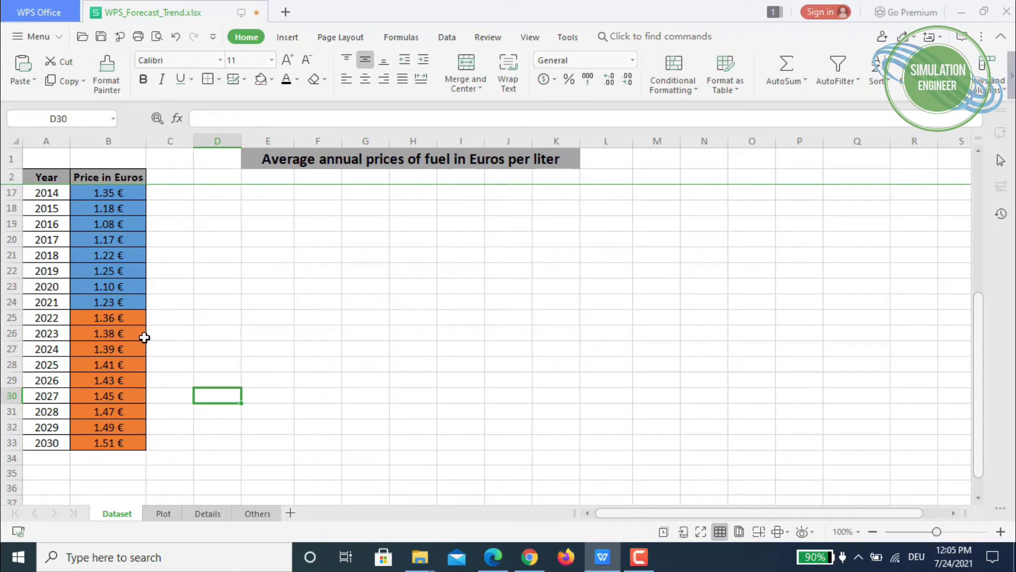
scroll(451, 375, up, 5)
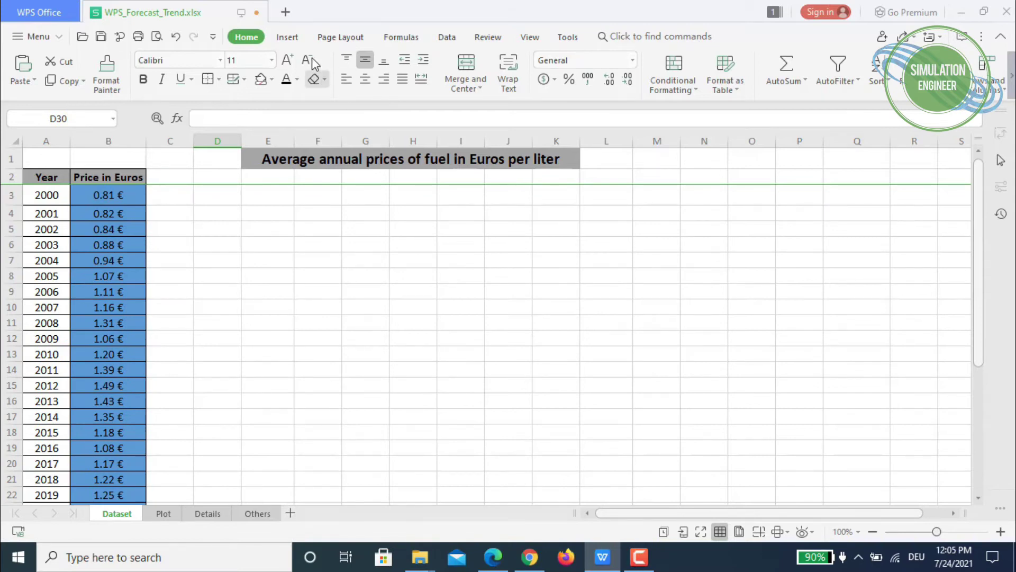
Insert an empty scatter chart with smooth lines and markers on the Dataset sheet
click(290, 38)
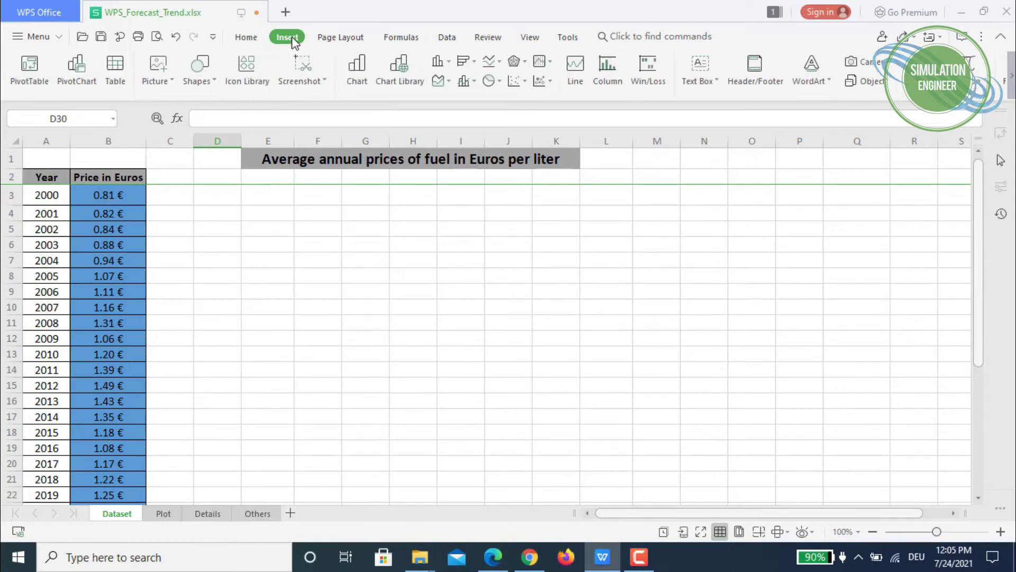
click(525, 83)
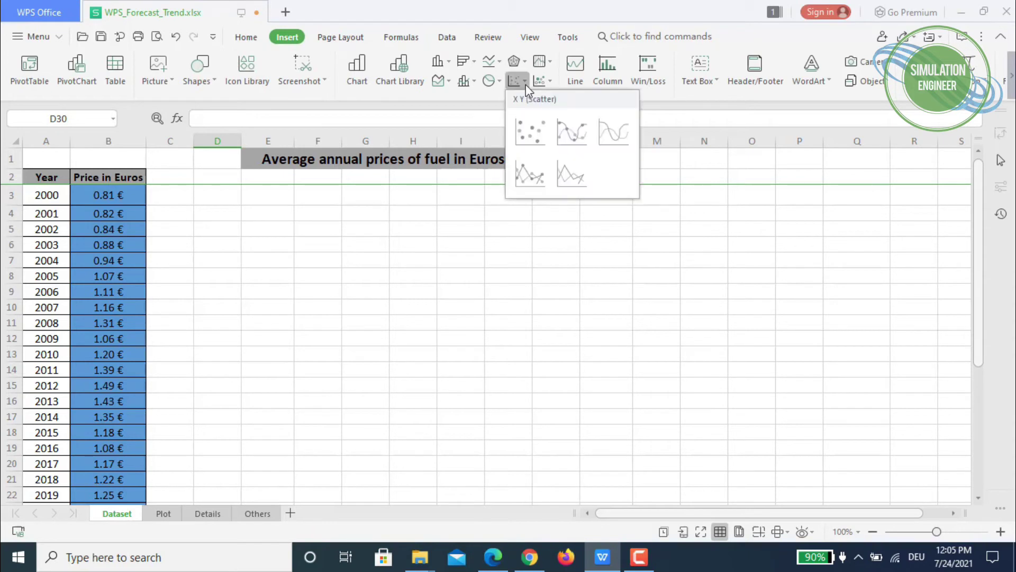
click(574, 132)
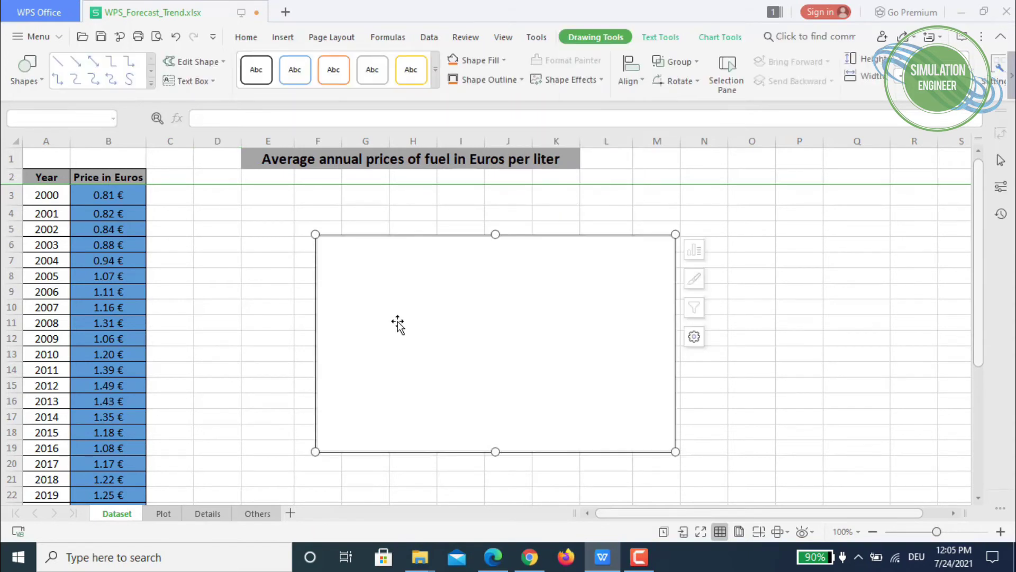
Add a data series named Actual_Data to the empty chart, with the years in A3:A24 as its X values
right_click(343, 262)
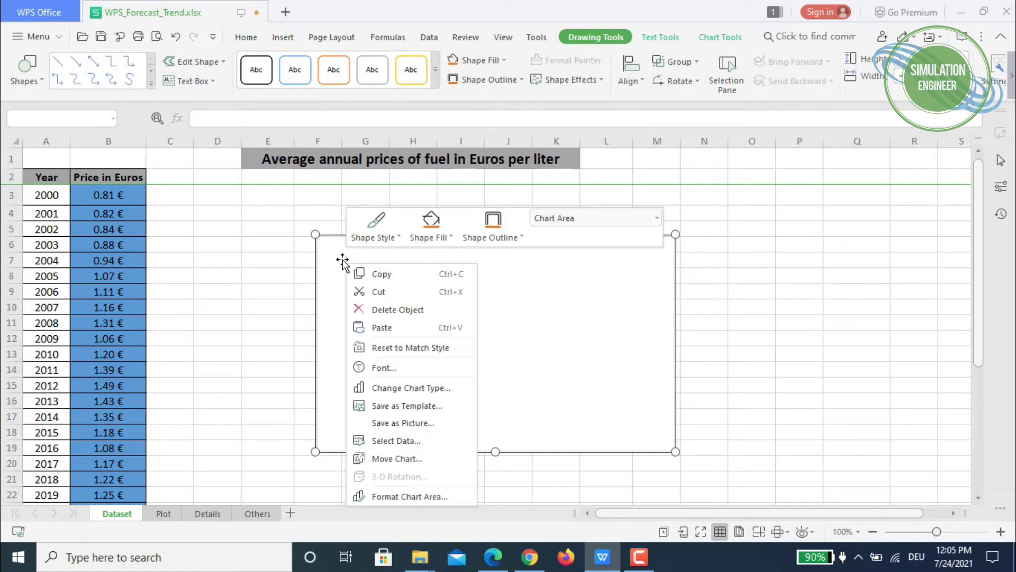
click(410, 439)
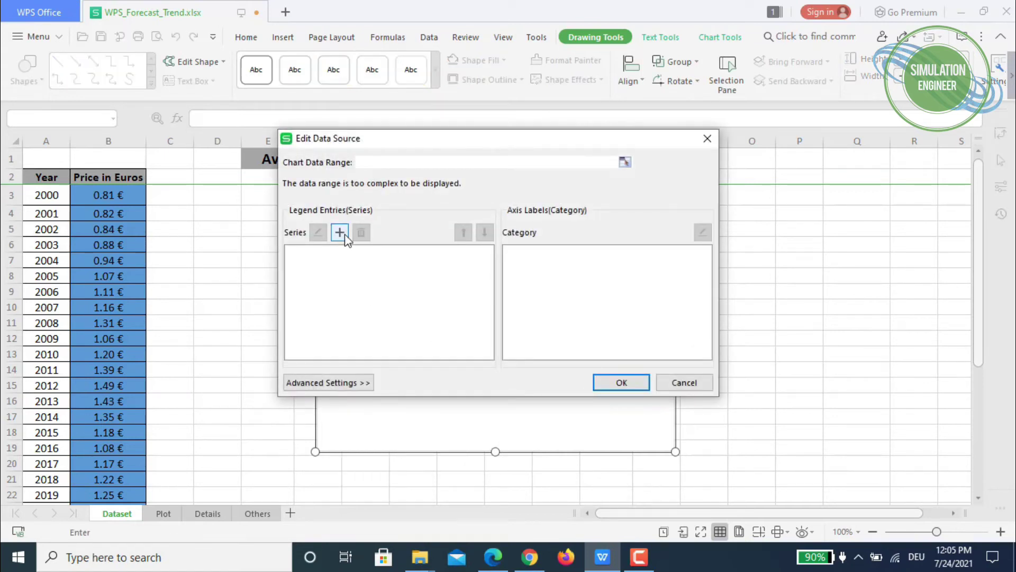
click(340, 233)
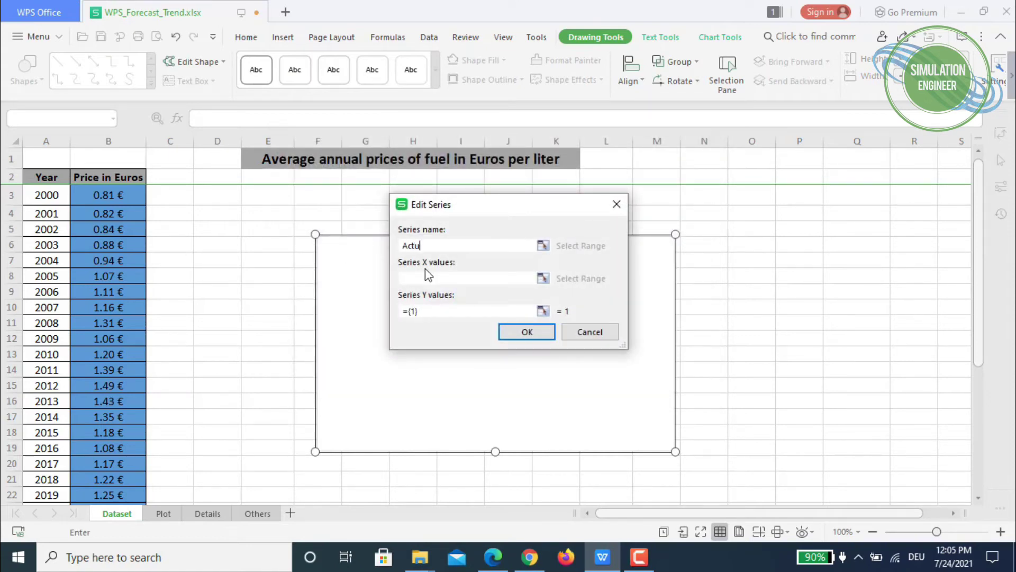
text(Actual_Data)
click(543, 278)
drag(48, 194, 47, 459)
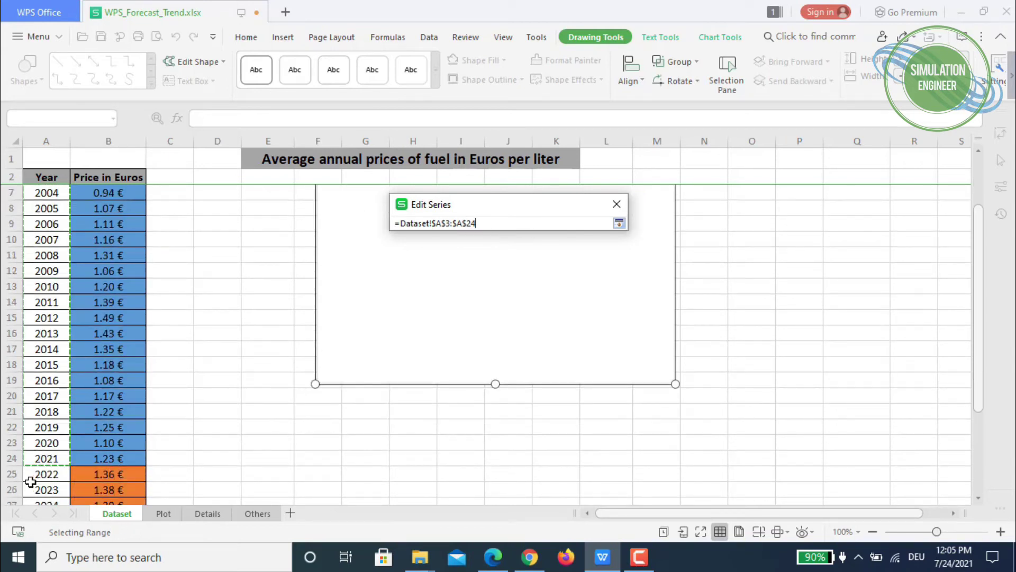
click(619, 223)
Replace the Actual_Data series' Y values with the prices in B3:B24 and accept the series
drag(443, 311, 381, 311)
key(BackSpace)
click(543, 311)
scroll(120, 222, up, 2)
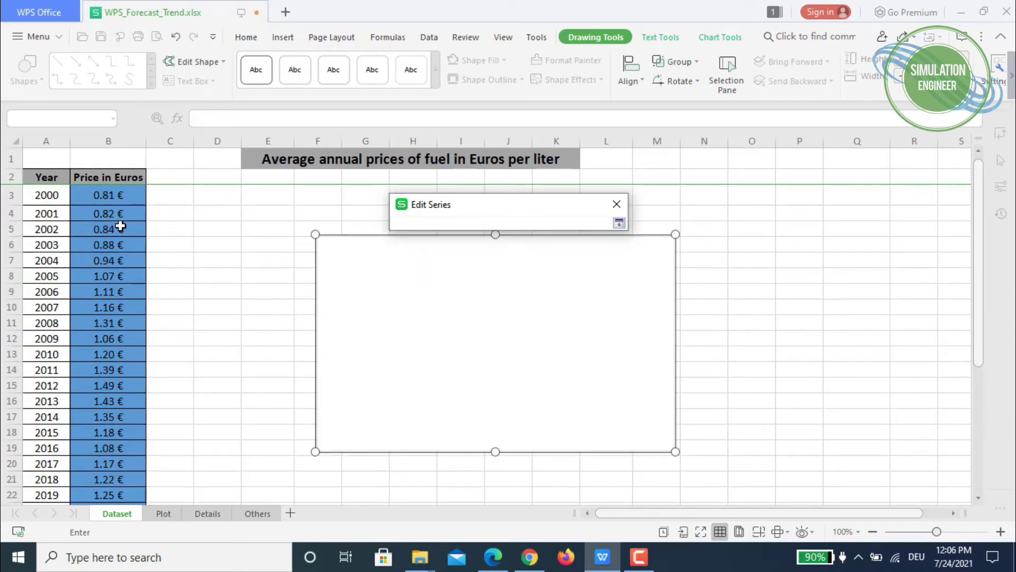
drag(111, 199, 117, 458)
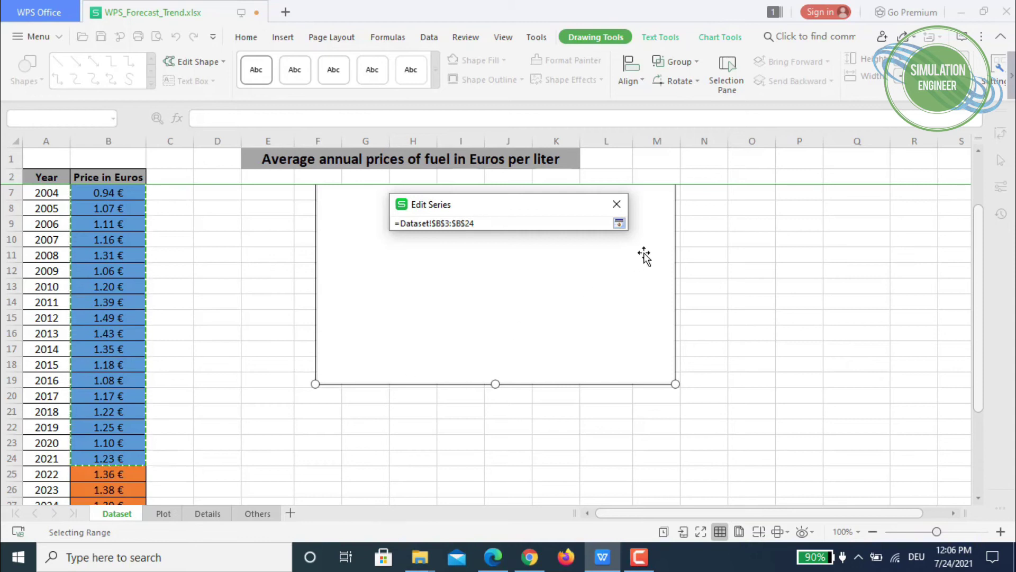
click(618, 223)
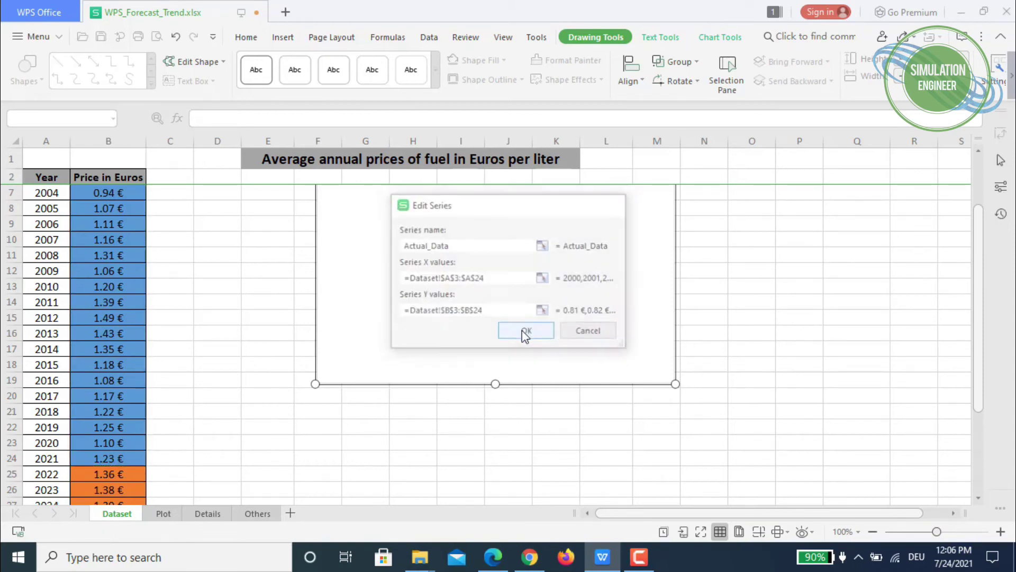
click(523, 331)
Add a second series named Forecast_Data, replacing its X values with the years in A24:A33
drag(469, 150, 419, 181)
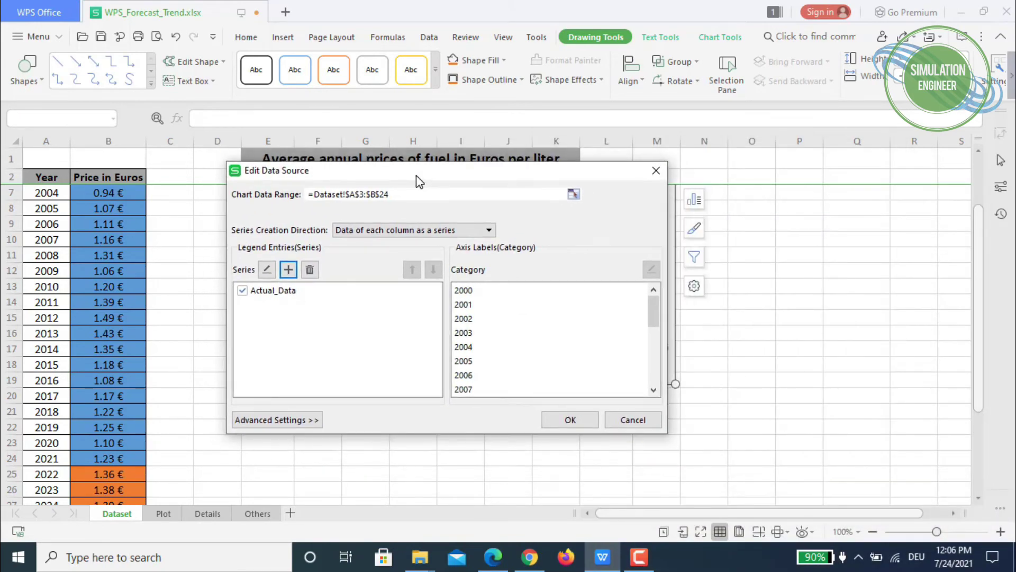
click(288, 270)
text(Forecast_Data)
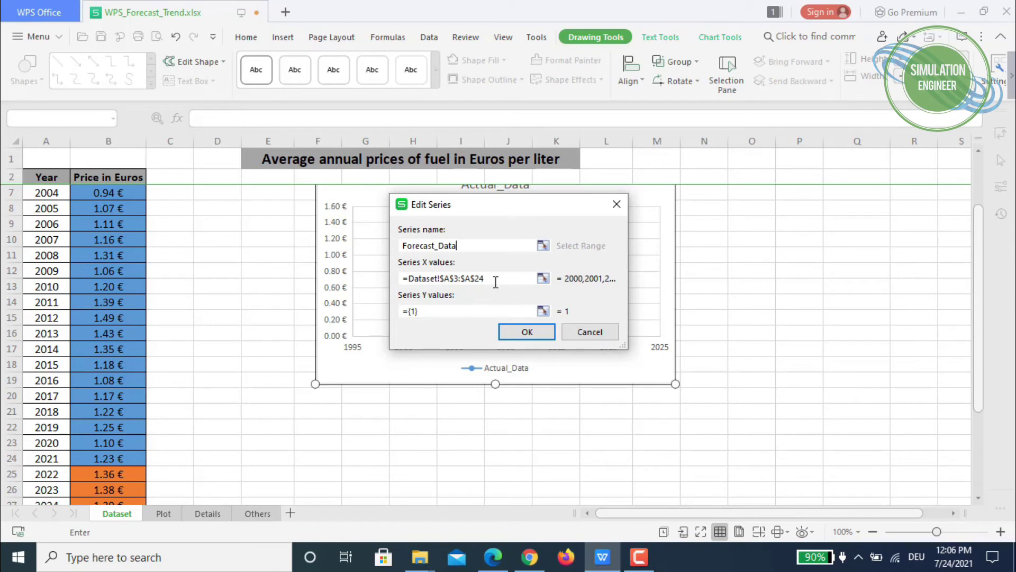
drag(494, 278, 380, 273)
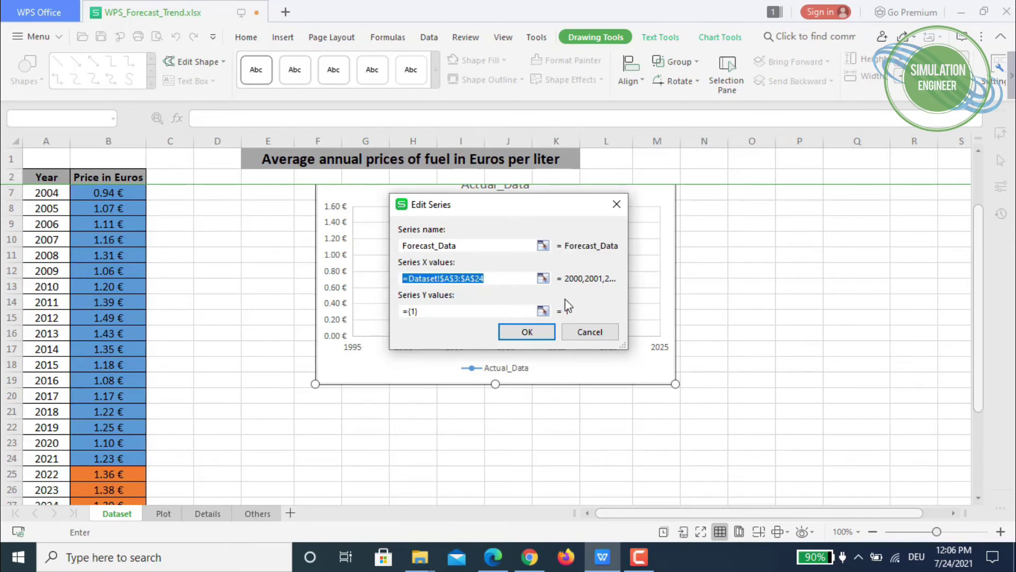
key(BackSpace)
click(543, 278)
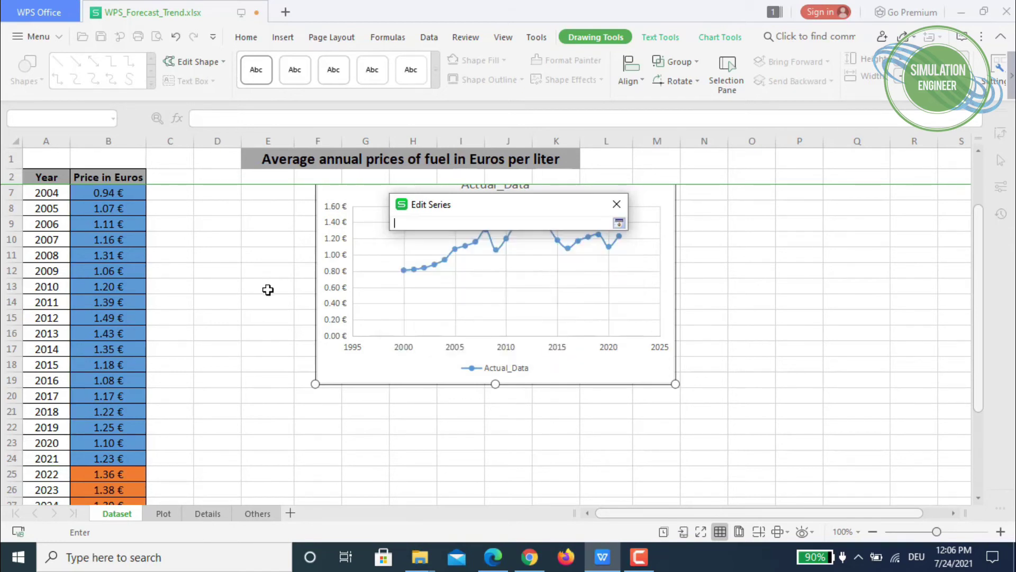
scroll(91, 297, down, 2)
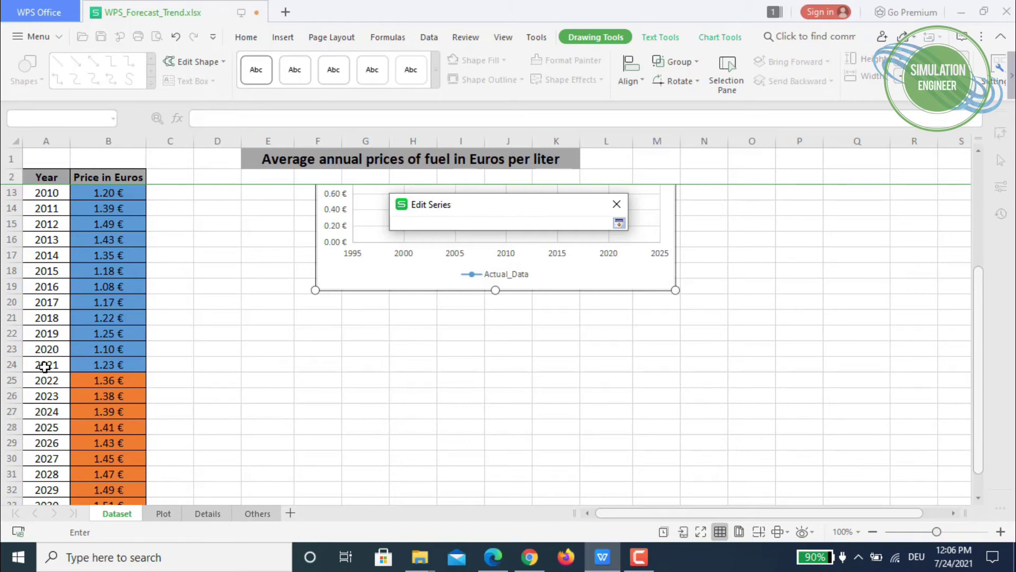
scroll(44, 367, down, 1)
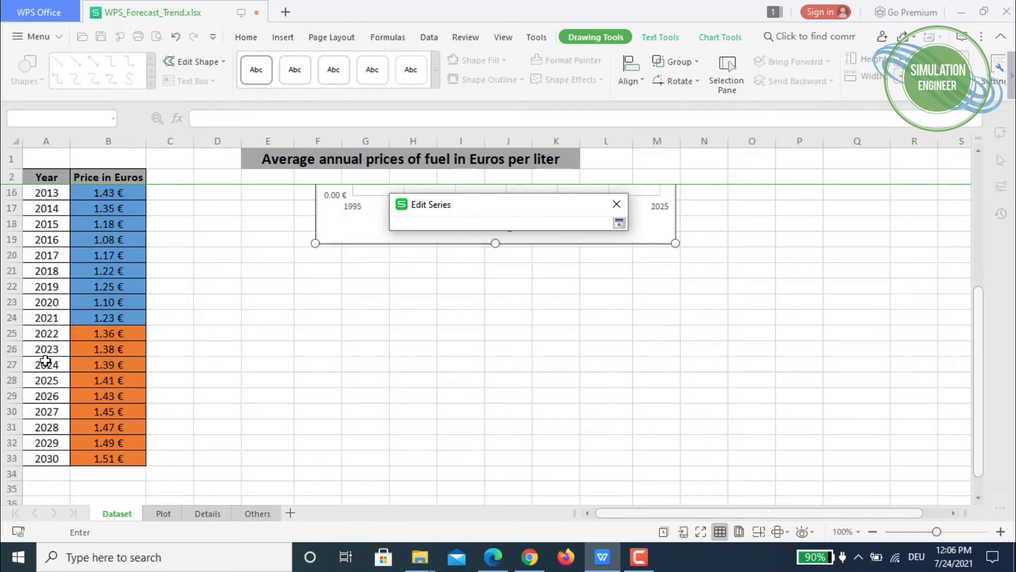
drag(44, 317, 47, 458)
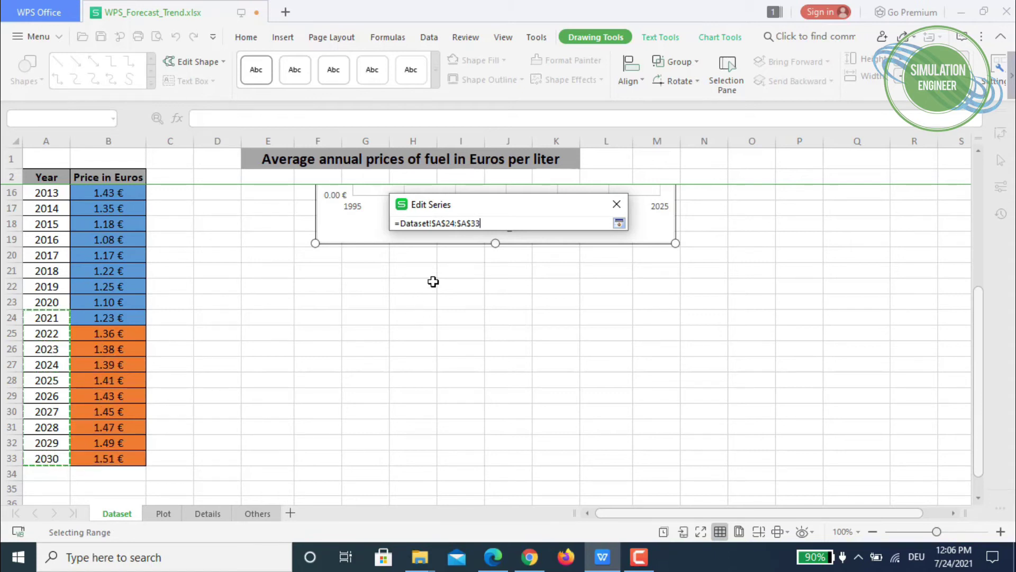
click(619, 223)
Set the Forecast_Data series' Y values to the prices in B24:B33 and apply the chart's data source
drag(524, 315, 383, 312)
key(BackSpace)
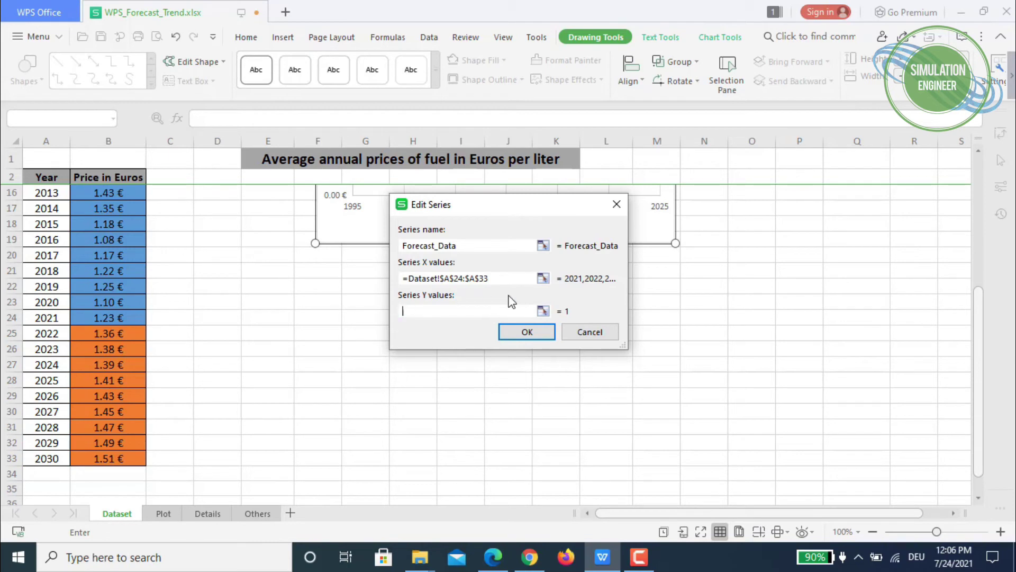
click(542, 310)
drag(112, 319, 113, 455)
click(619, 223)
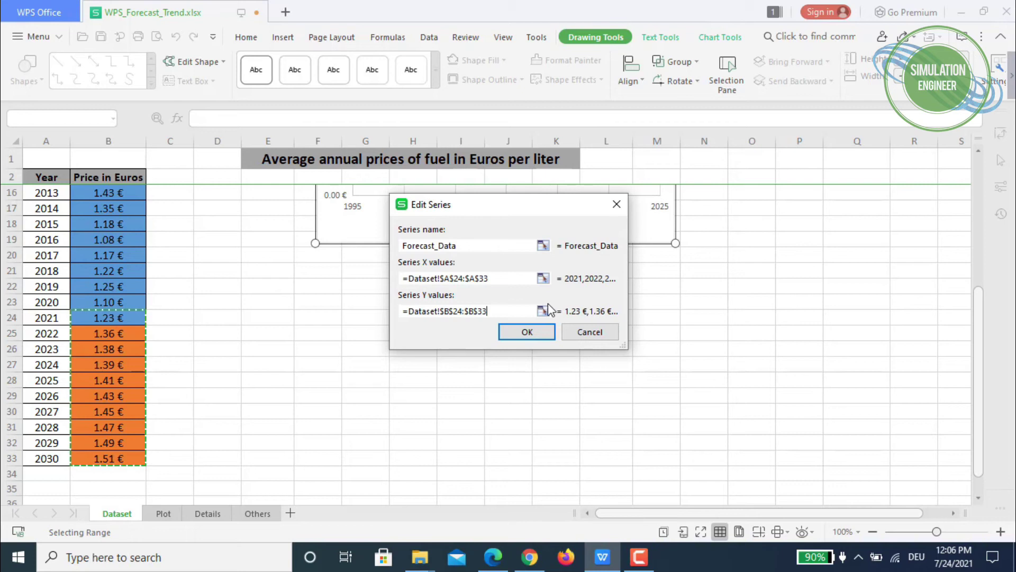
click(527, 331)
drag(521, 180, 791, 245)
click(345, 306)
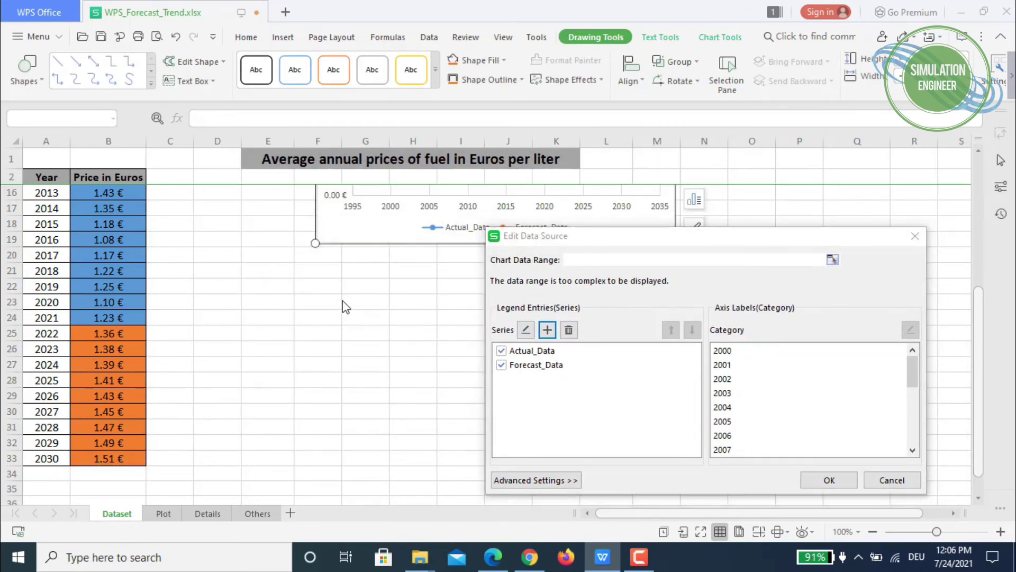
click(830, 479)
Move the chart to start at column E below the title and enlarge it to span about columns E to P
scroll(643, 352, up, 4)
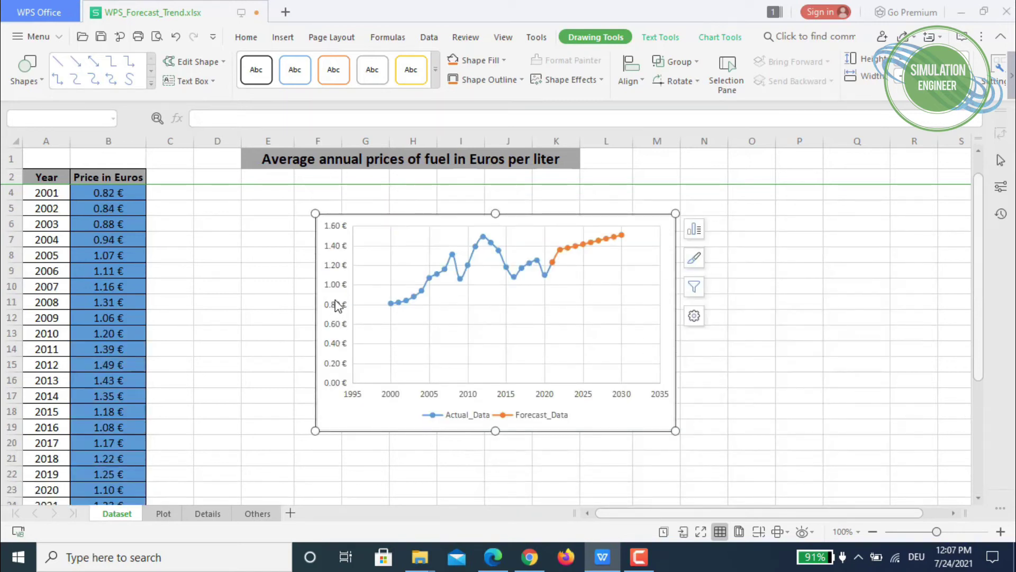
drag(396, 218, 320, 204)
drag(601, 418, 826, 470)
Check the reference chart on the Plot sheet, and set the minimum of the Dataset chart's vertical axis to 0.8
click(163, 513)
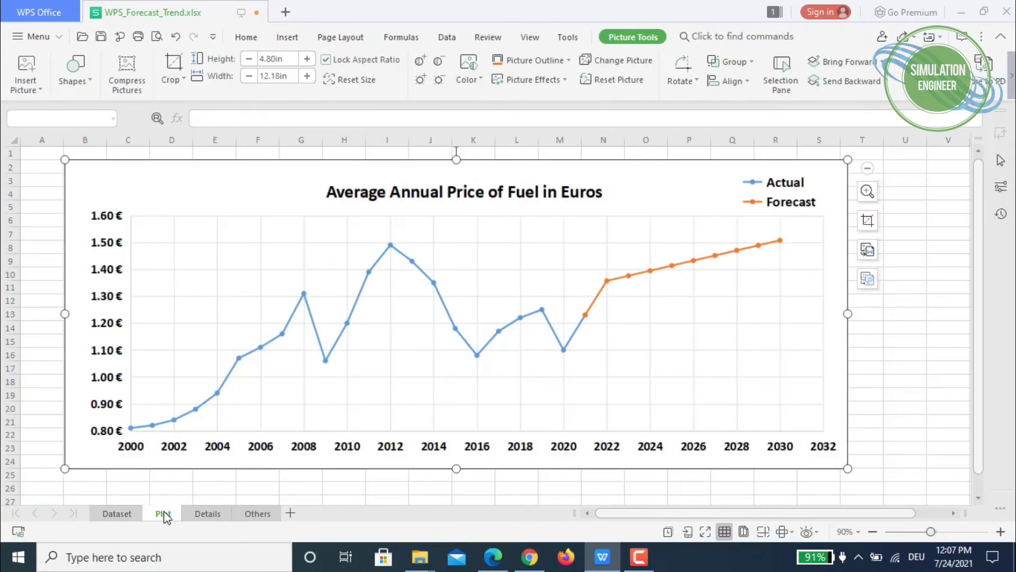
click(115, 514)
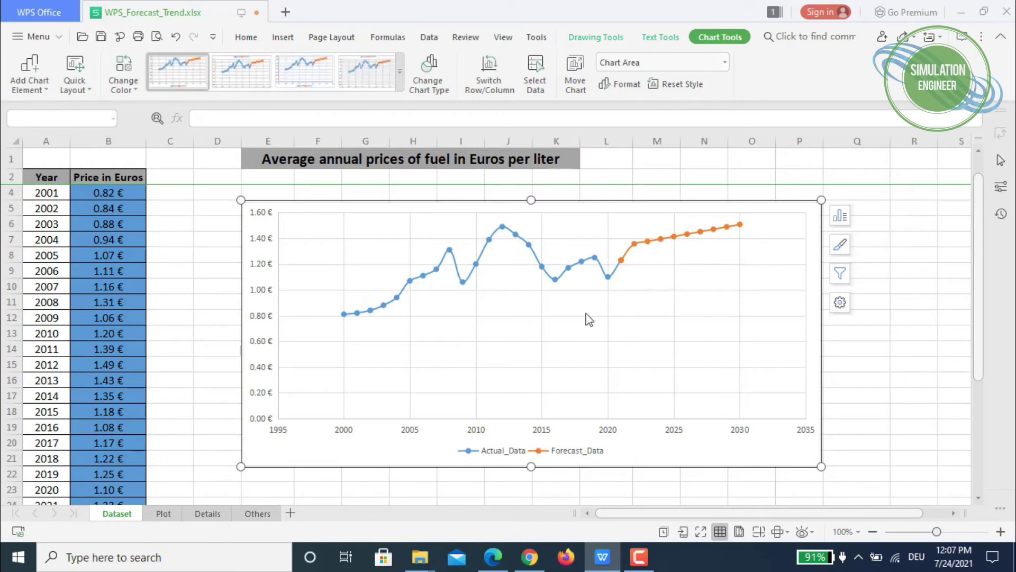
click(261, 326)
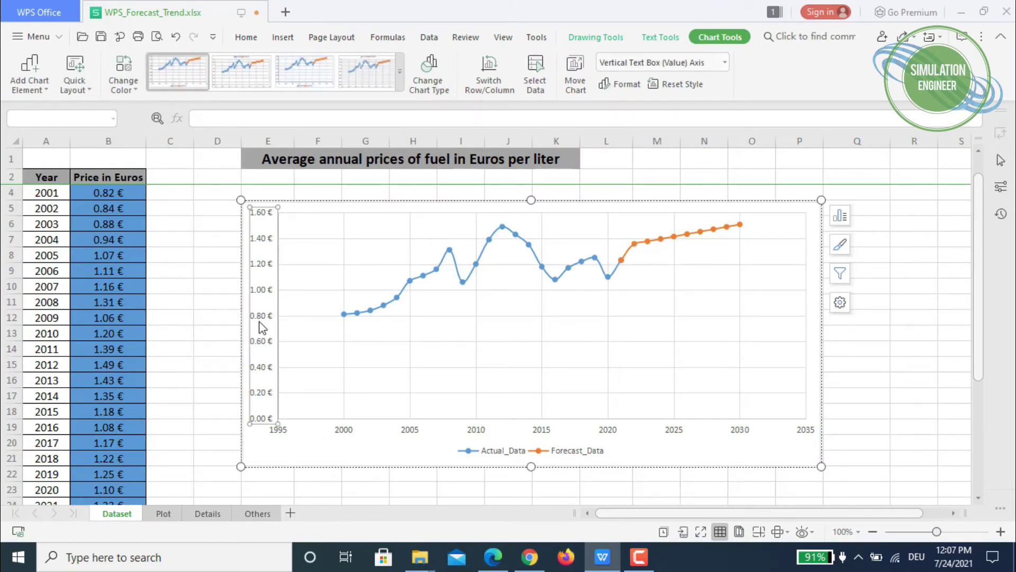
double_click(261, 326)
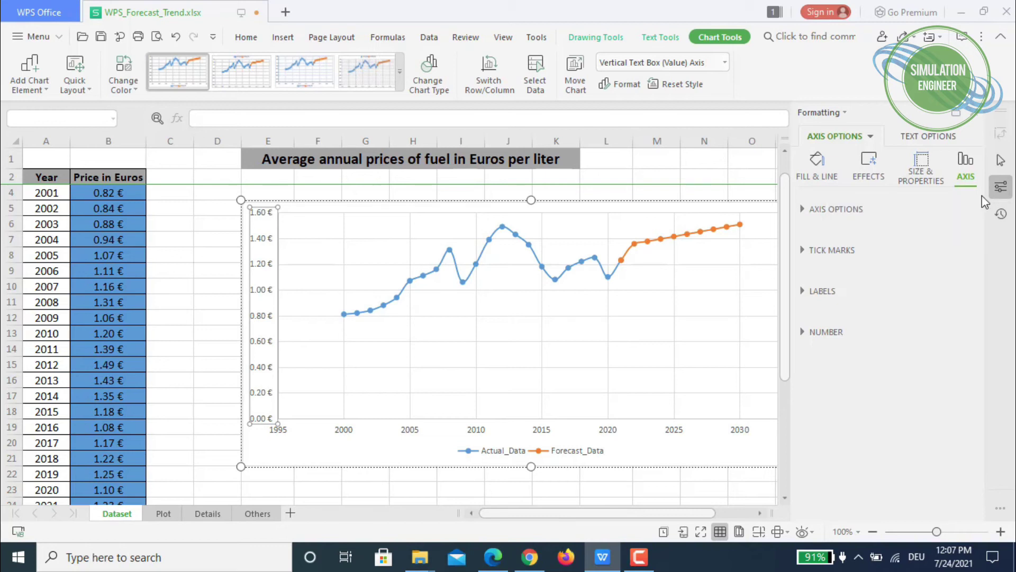
click(804, 211)
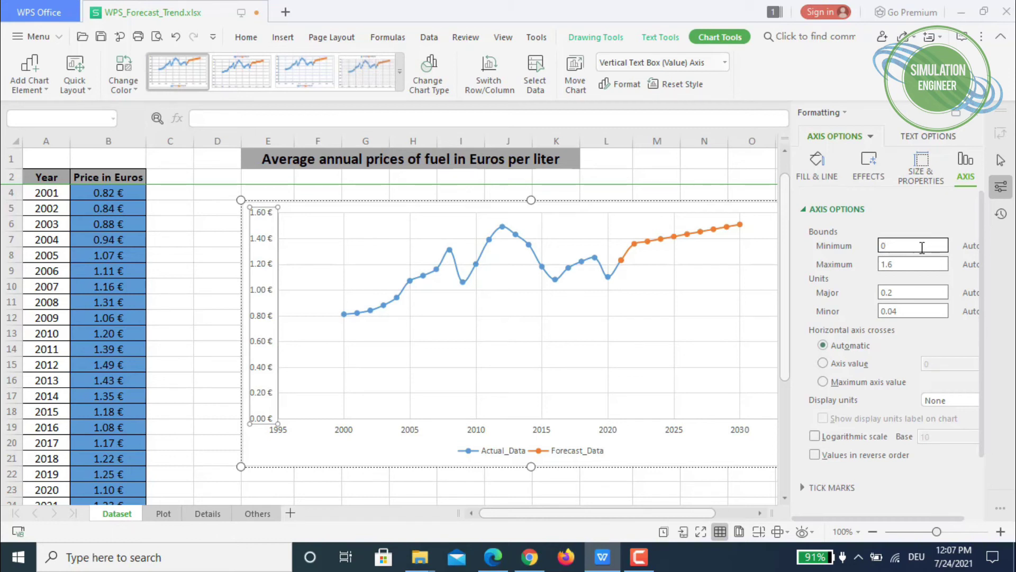
drag(922, 247, 876, 245)
text(0.8)
key(Return)
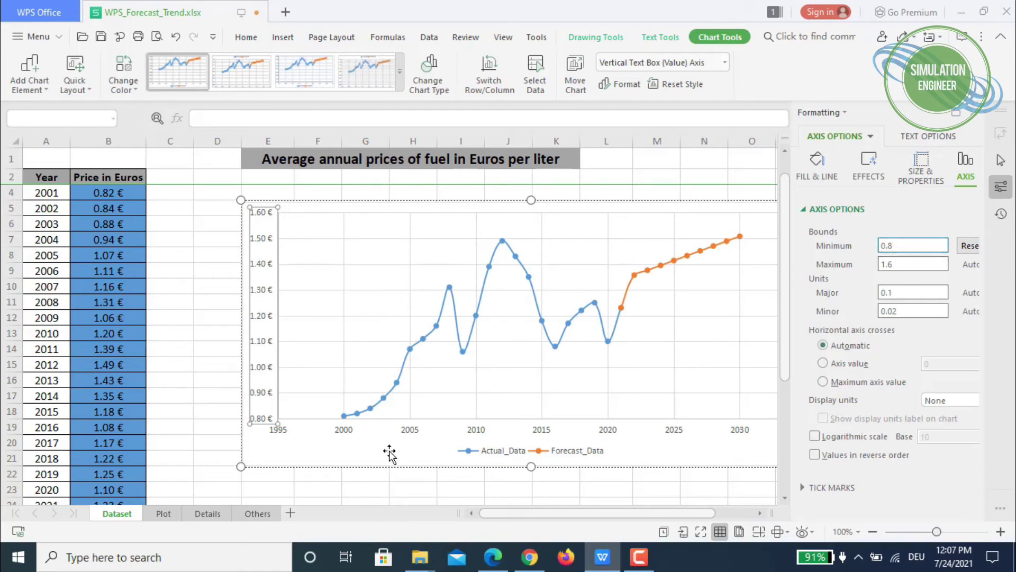
Set the chart's horizontal axis bounds to a minimum of 2000 and a maximum of 2030, and close the axis formatting
click(419, 432)
drag(919, 245, 857, 242)
text(2)
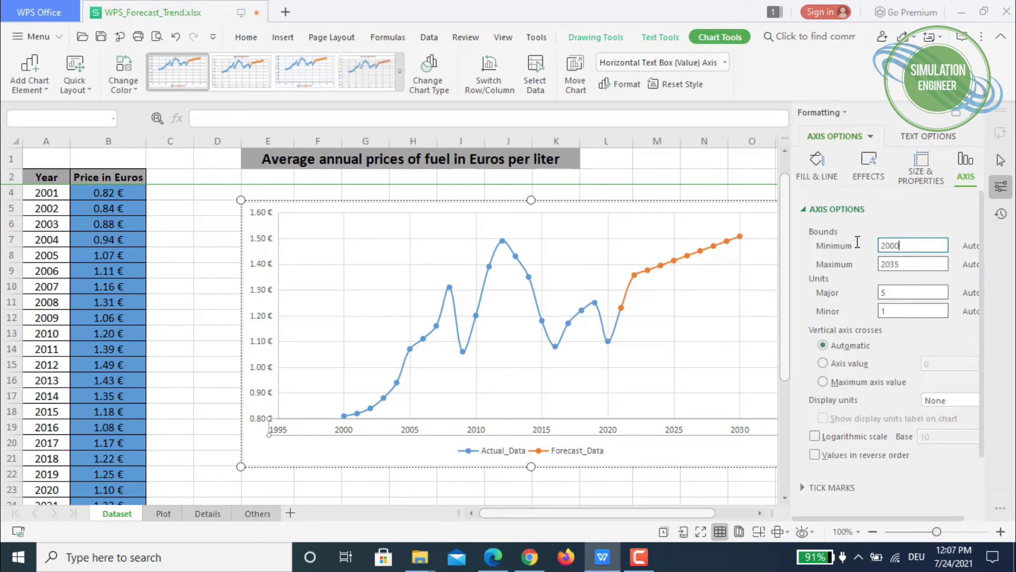
text(000)
click(914, 265)
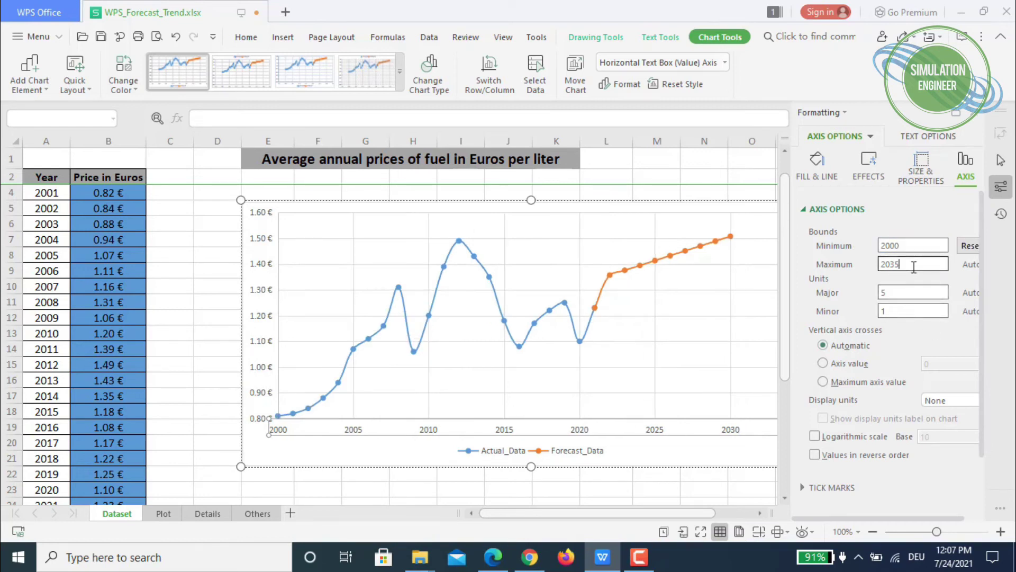
key(Return)
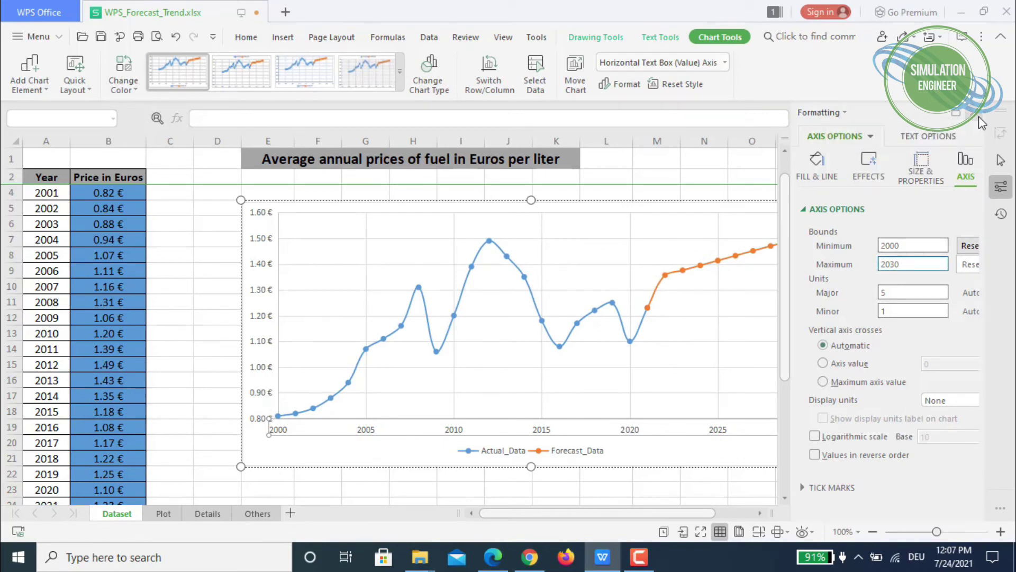
click(979, 116)
click(906, 283)
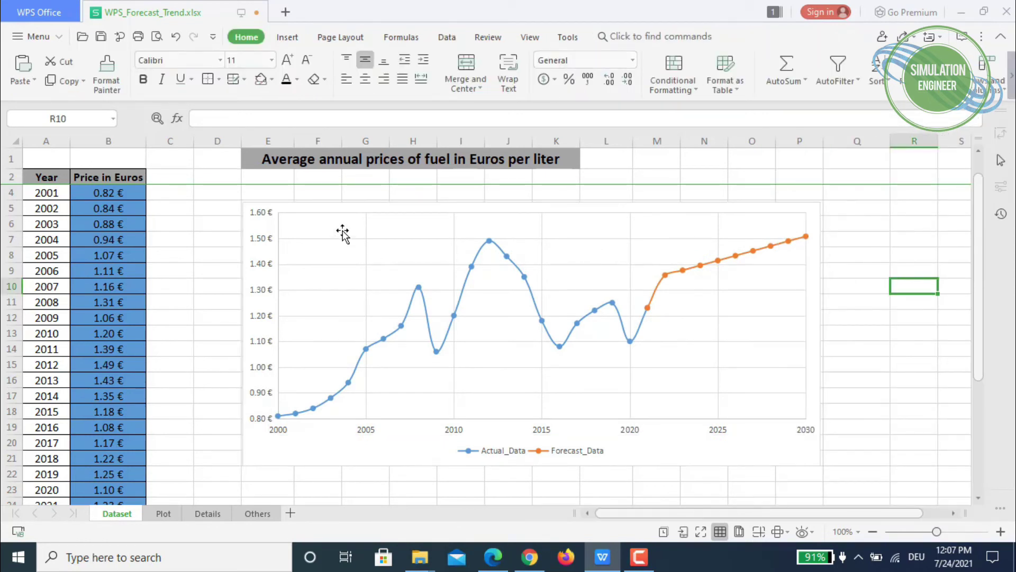
Make the labels of the chart's vertical and horizontal axes bold and enlarge them to font size 10
click(263, 238)
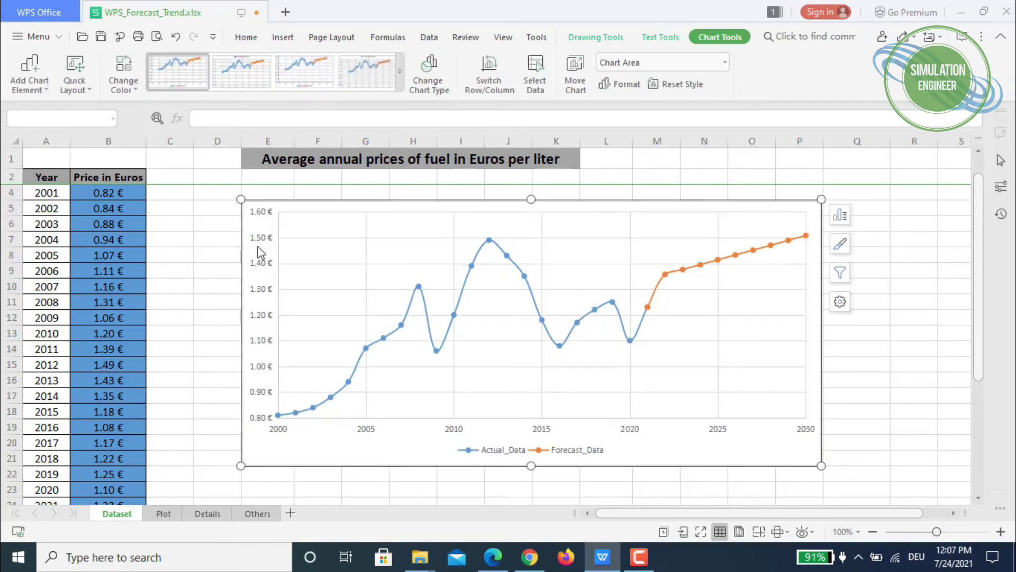
click(259, 38)
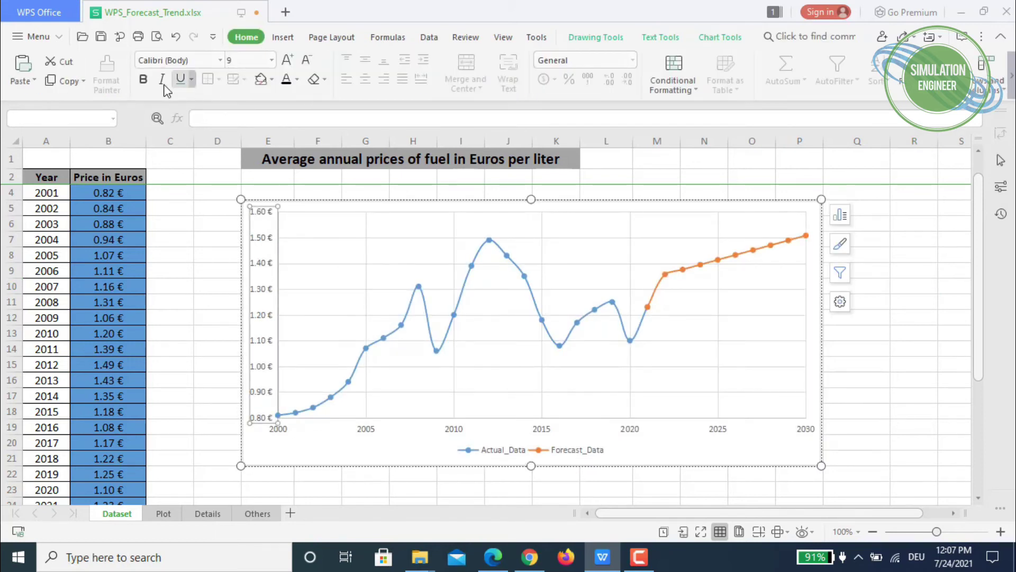
click(143, 79)
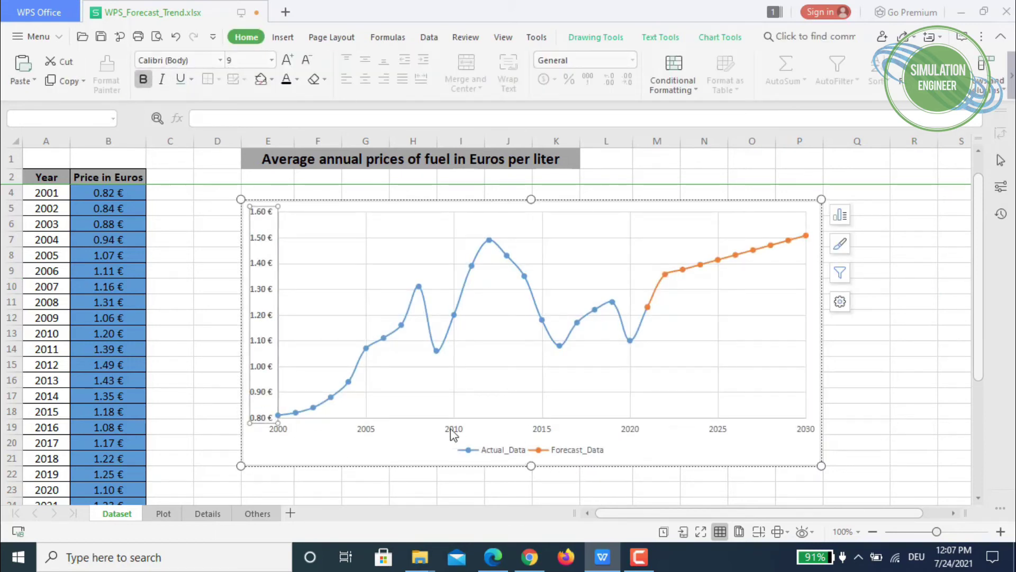
click(287, 59)
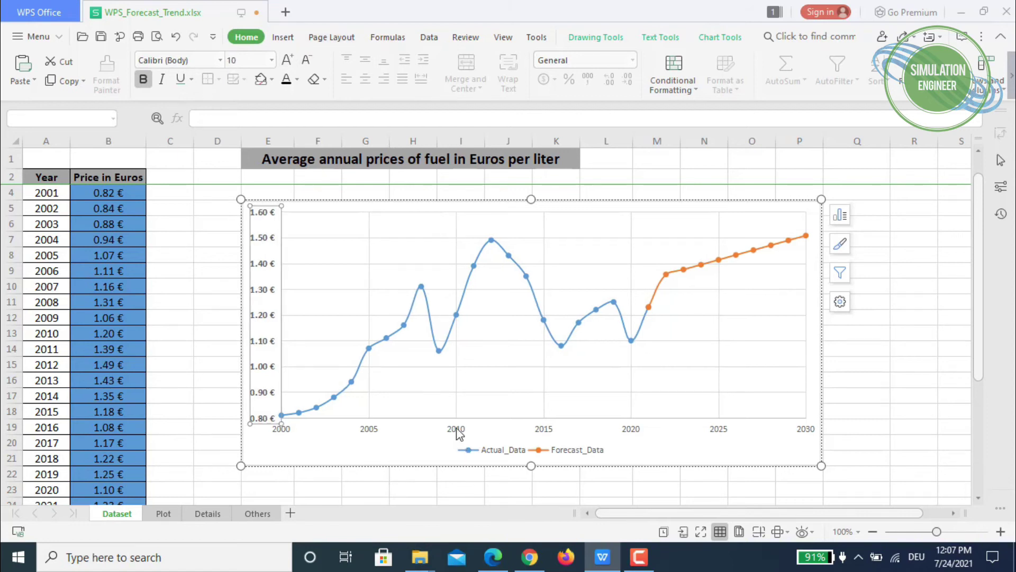
click(459, 430)
click(142, 79)
click(287, 60)
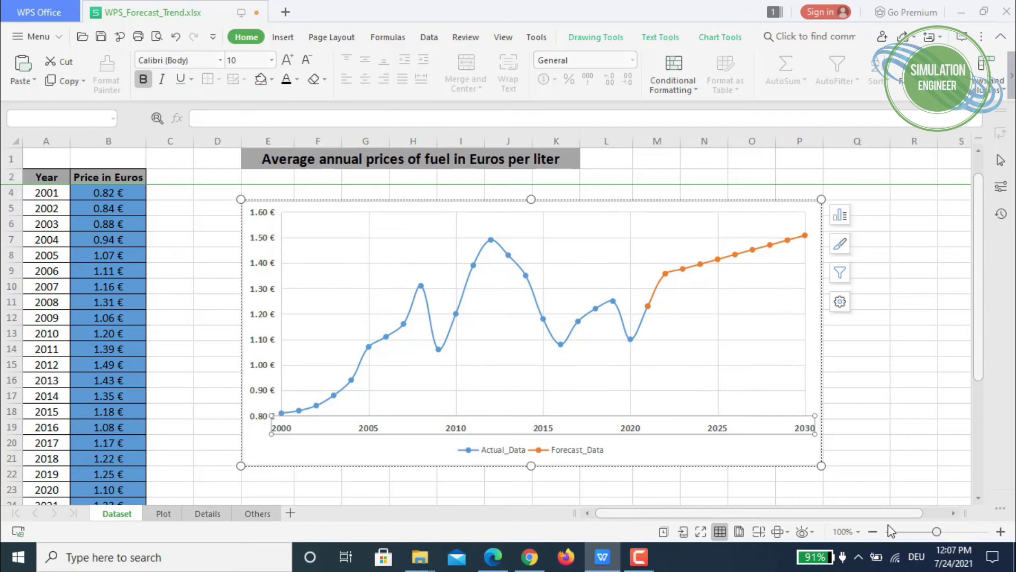
Move the legend from below the plot to its upper area around 2020 to 2024 and add a chart title
click(501, 450)
drag(513, 451, 684, 214)
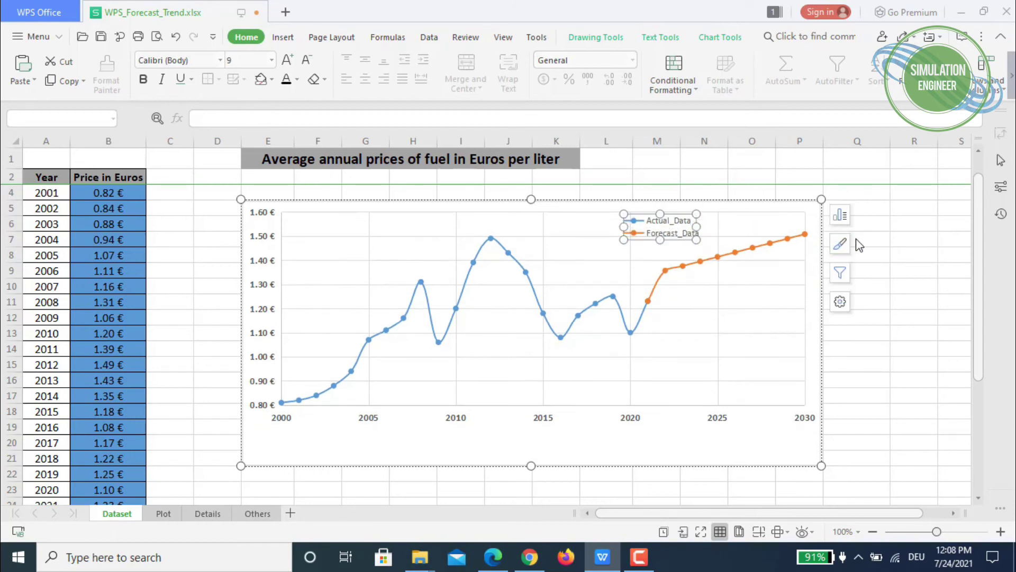
click(840, 214)
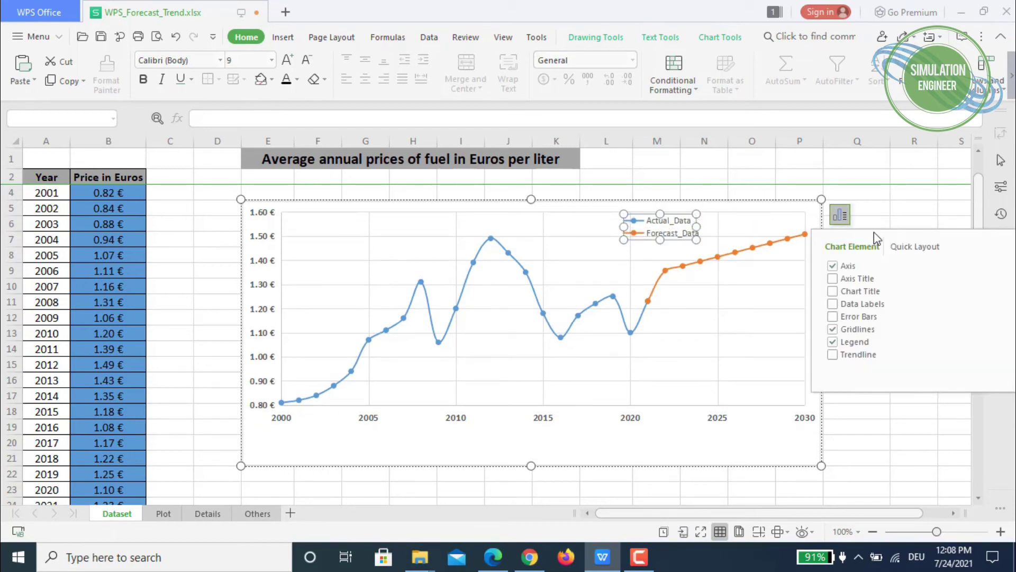
click(832, 280)
click(833, 281)
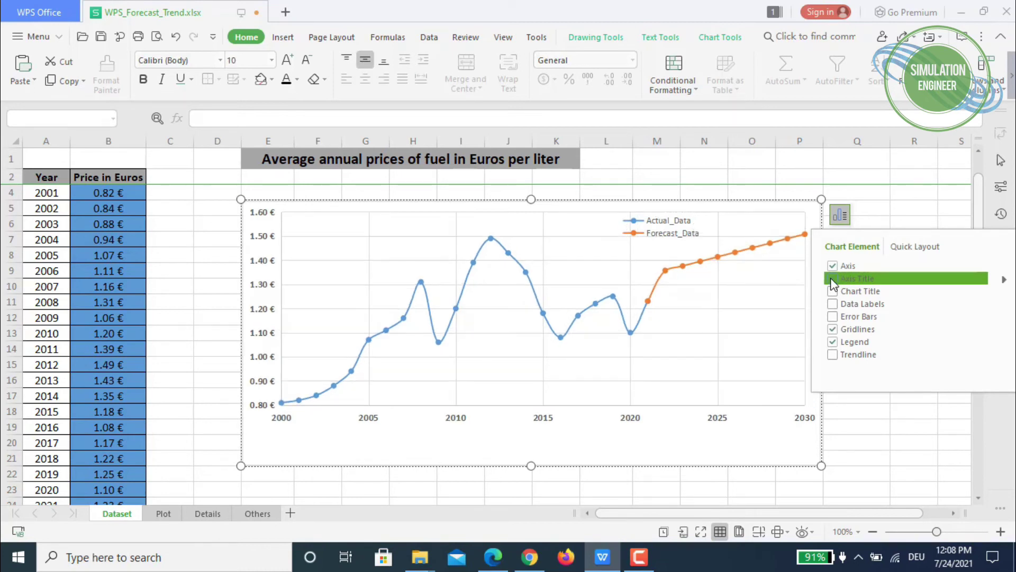
click(834, 292)
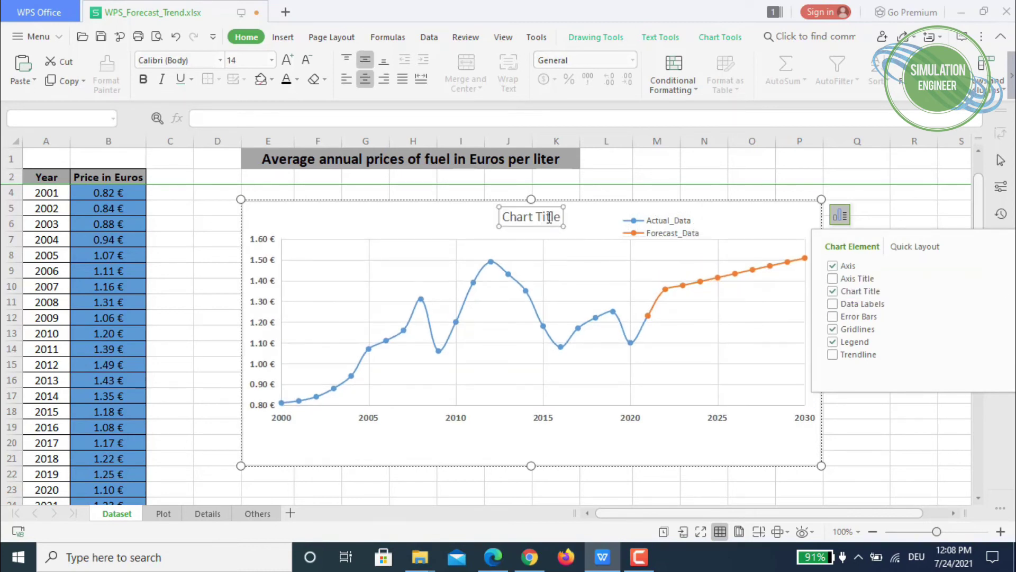
Replace the placeholder chart title with "Average Annual price in Euros per liter"
drag(503, 217, 563, 219)
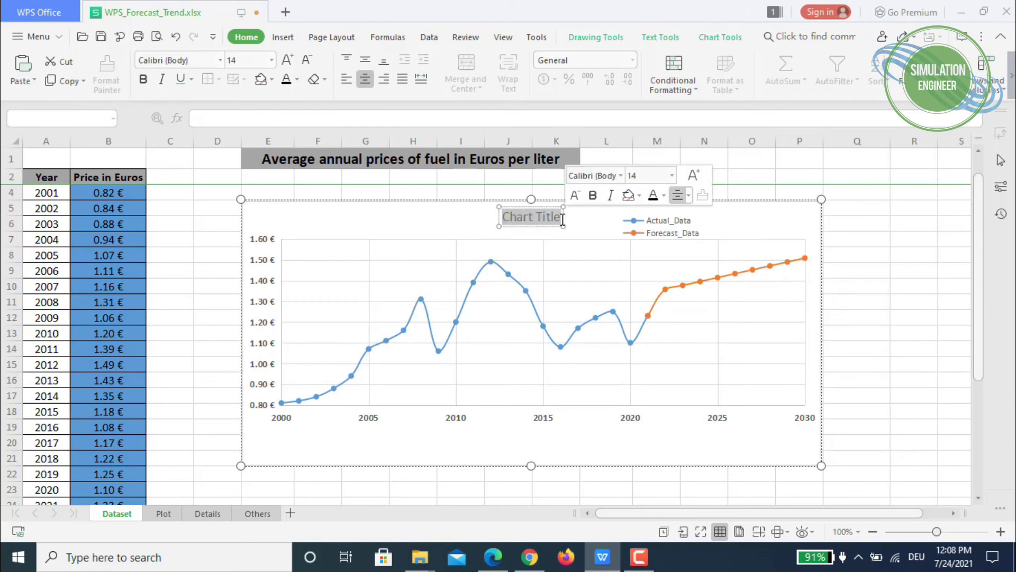
text(Avera)
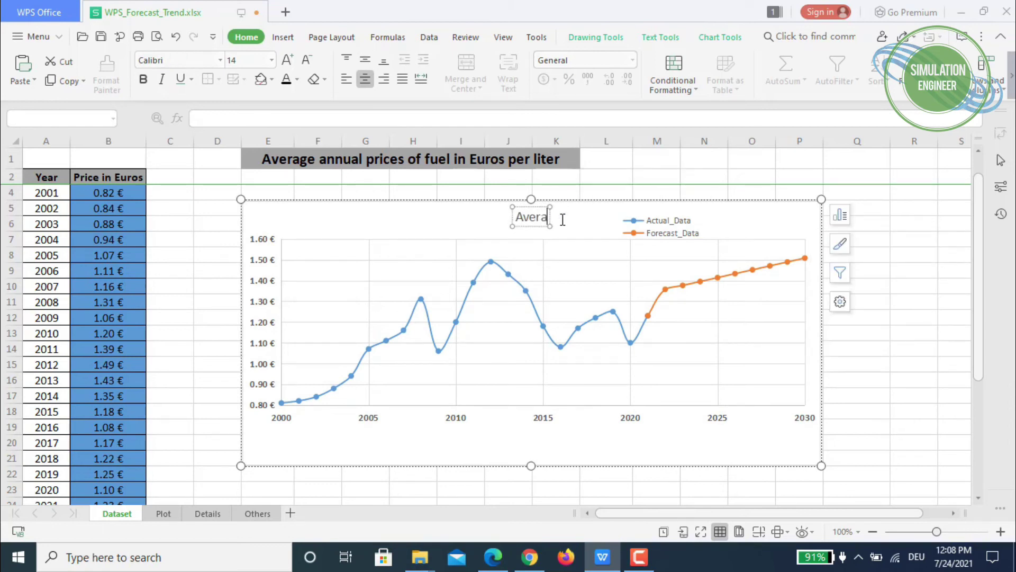
text(ge Annual)
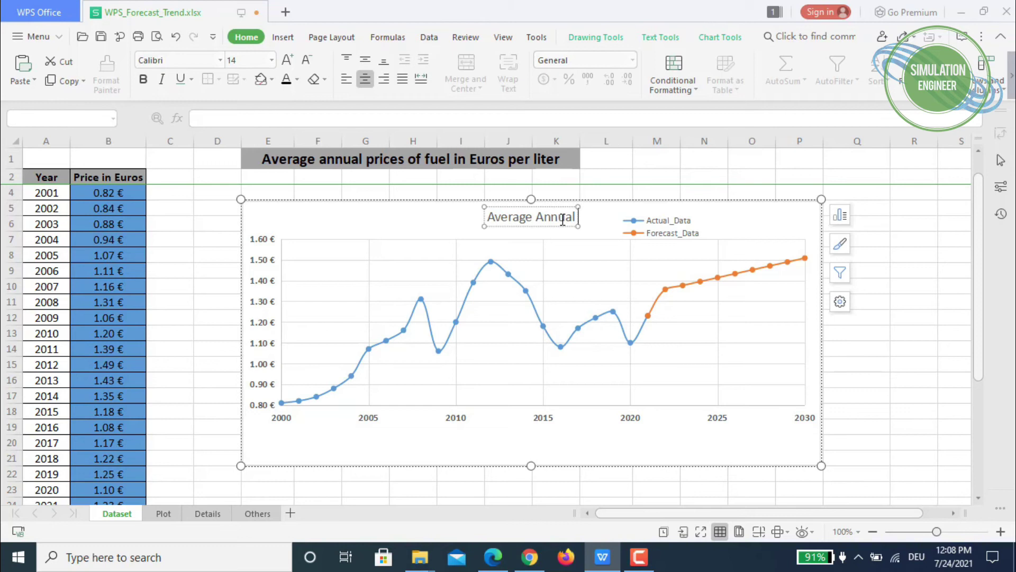
text( price in Euros per liter)
key(BackSpace)
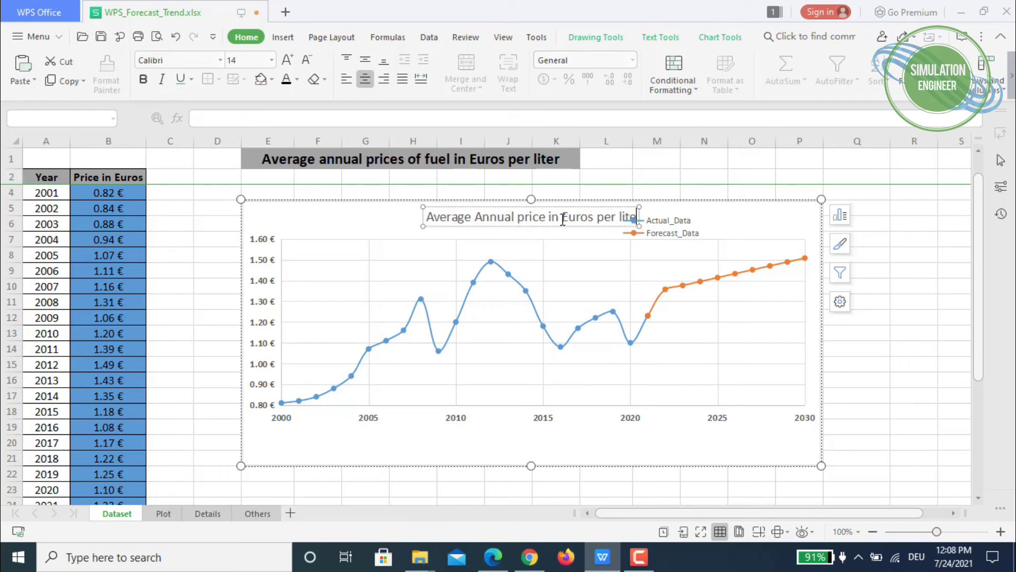
text(r)
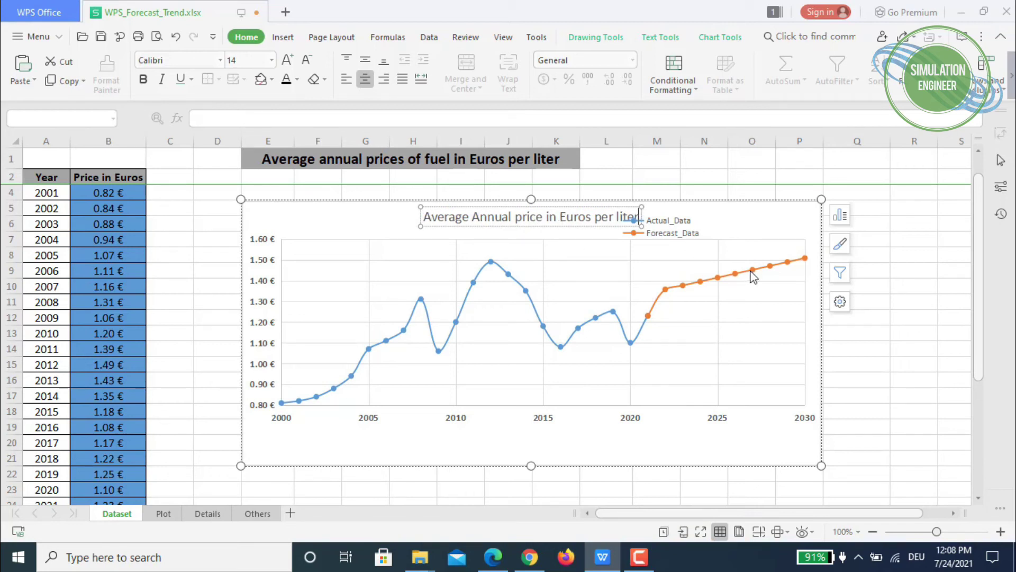
Move the legend to the chart's upper-right corner, clear of the chart title
click(683, 223)
drag(682, 223, 784, 212)
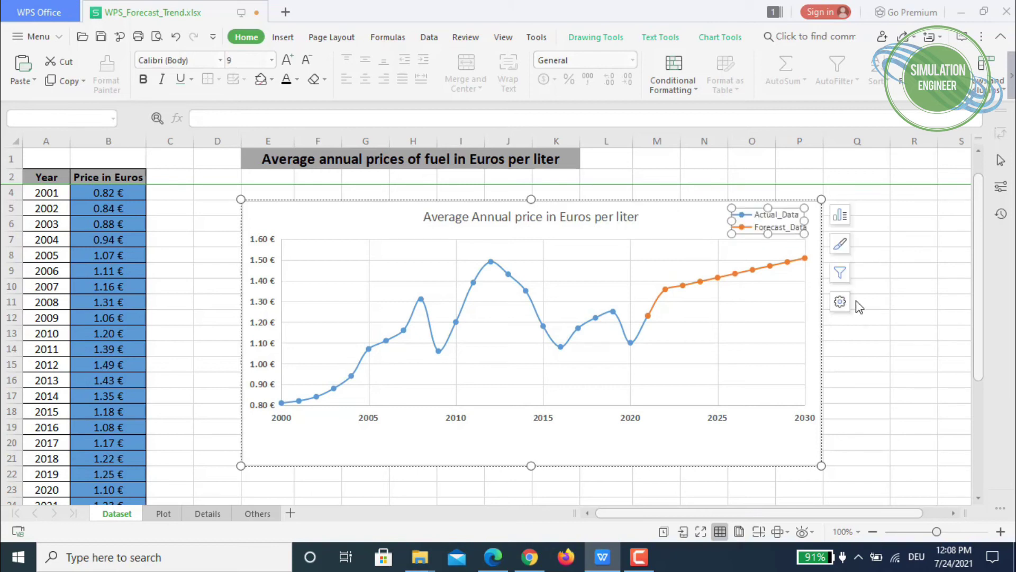
click(881, 365)
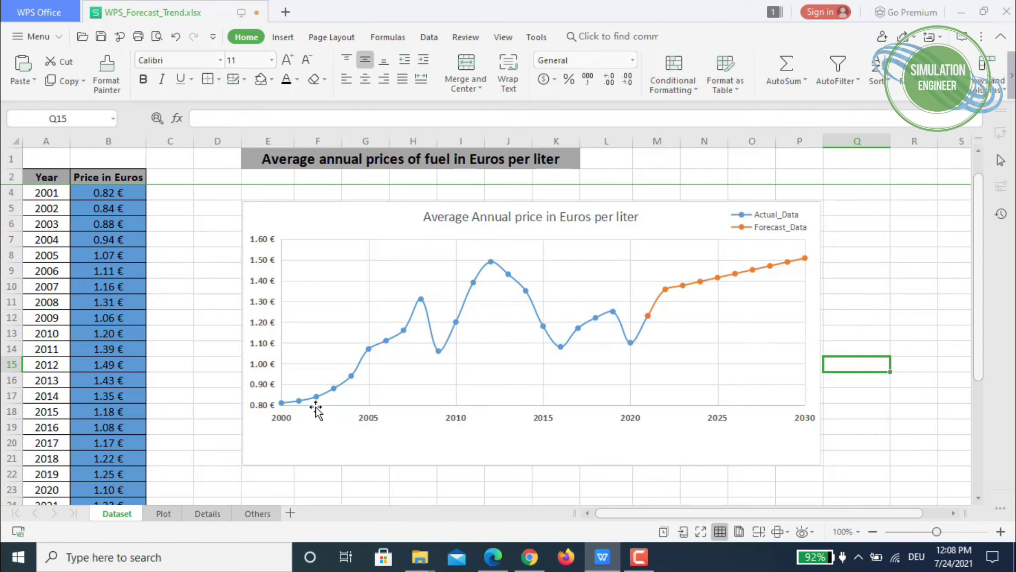
Set the major unit of the chart's horizontal axis to 2 and close the axis formatting
click(369, 419)
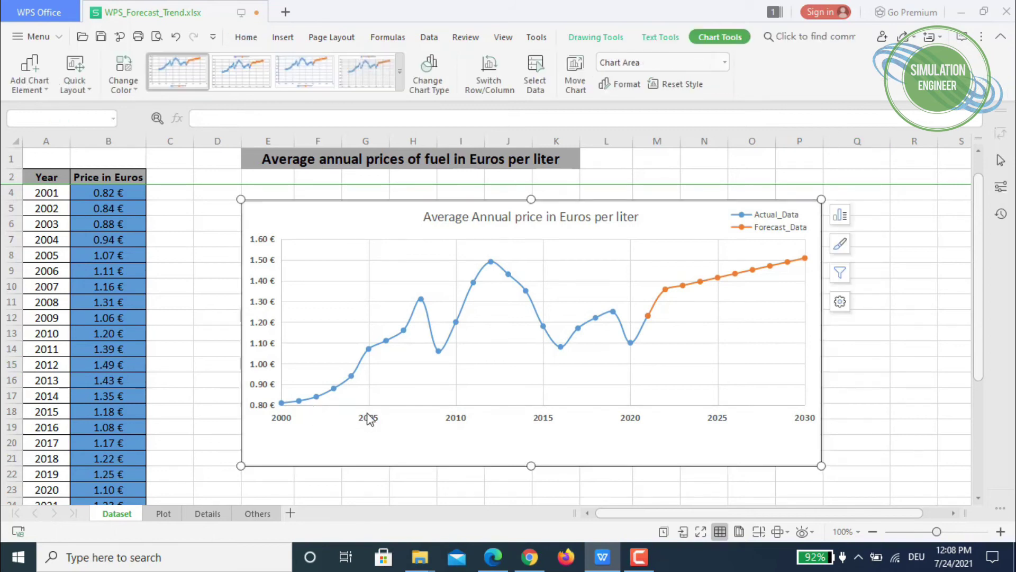
double_click(369, 418)
drag(910, 290, 871, 280)
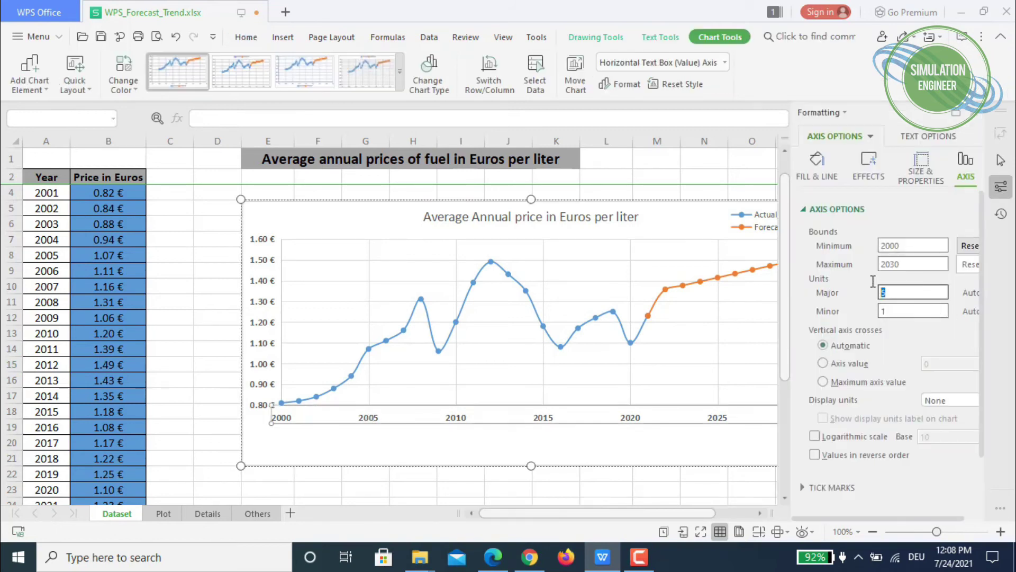
text(2)
click(978, 116)
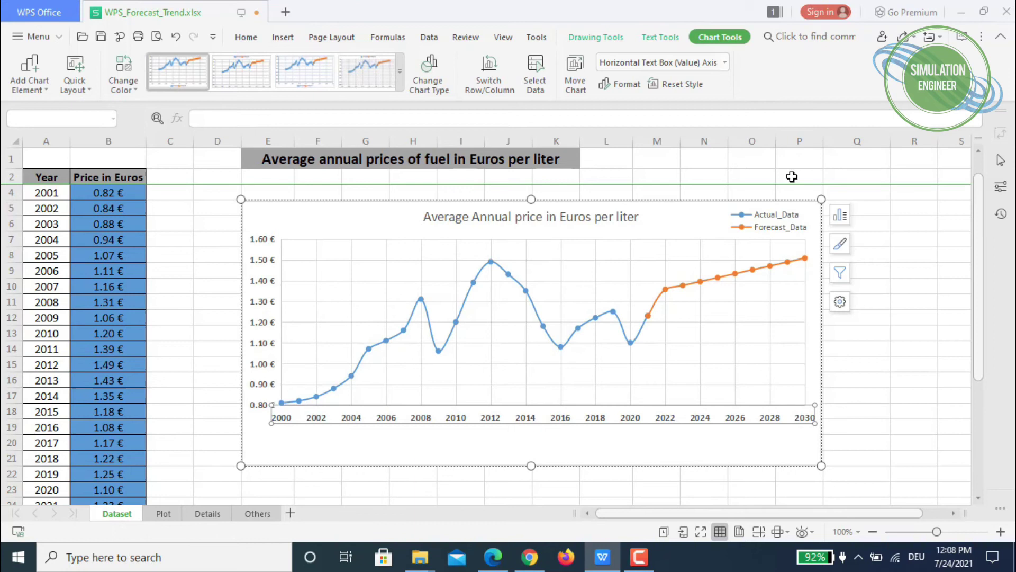
click(928, 284)
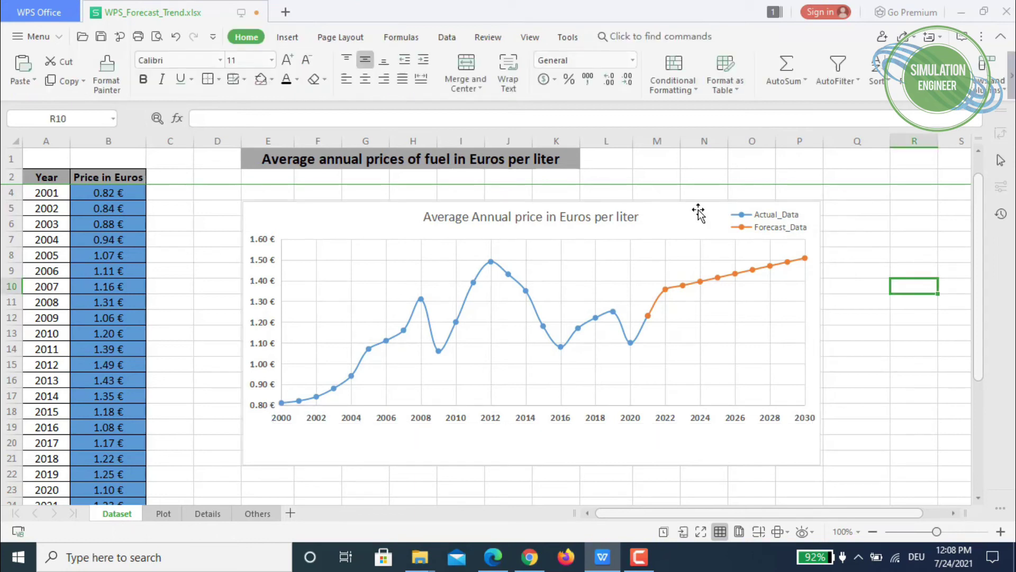
Add a linear trendline to the chart's Actual_Data series and show its trendline options
click(666, 211)
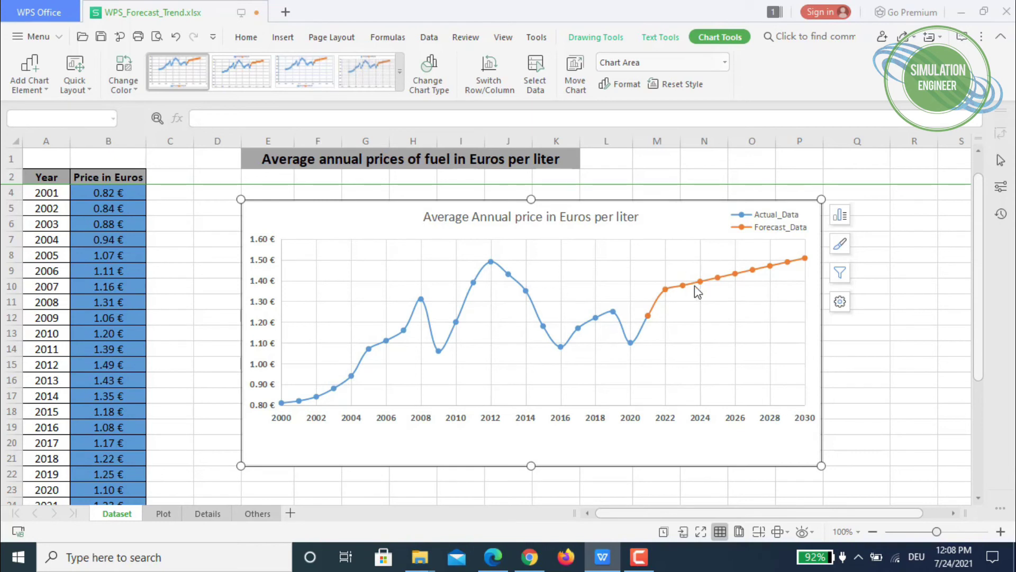
click(678, 291)
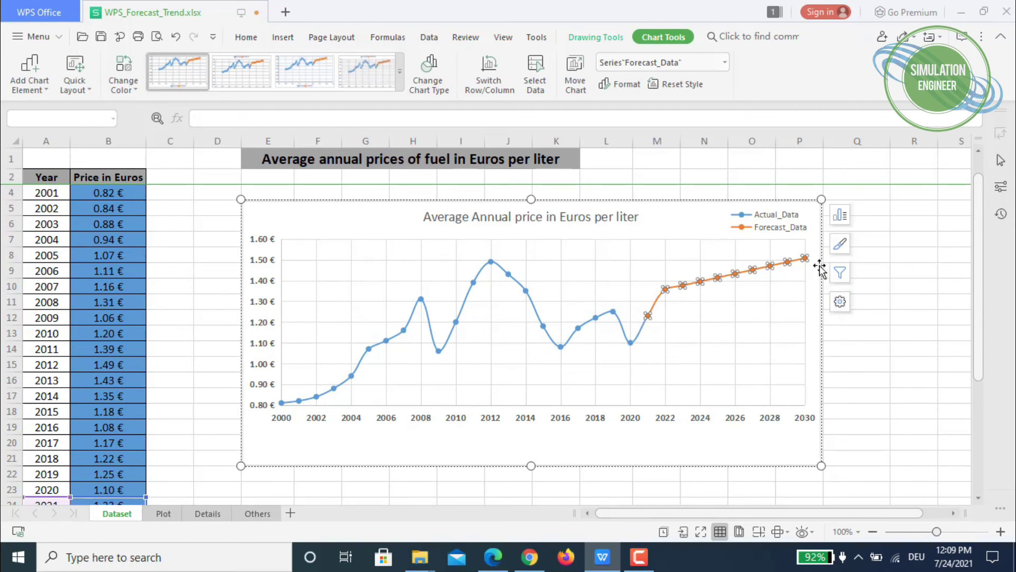
click(483, 271)
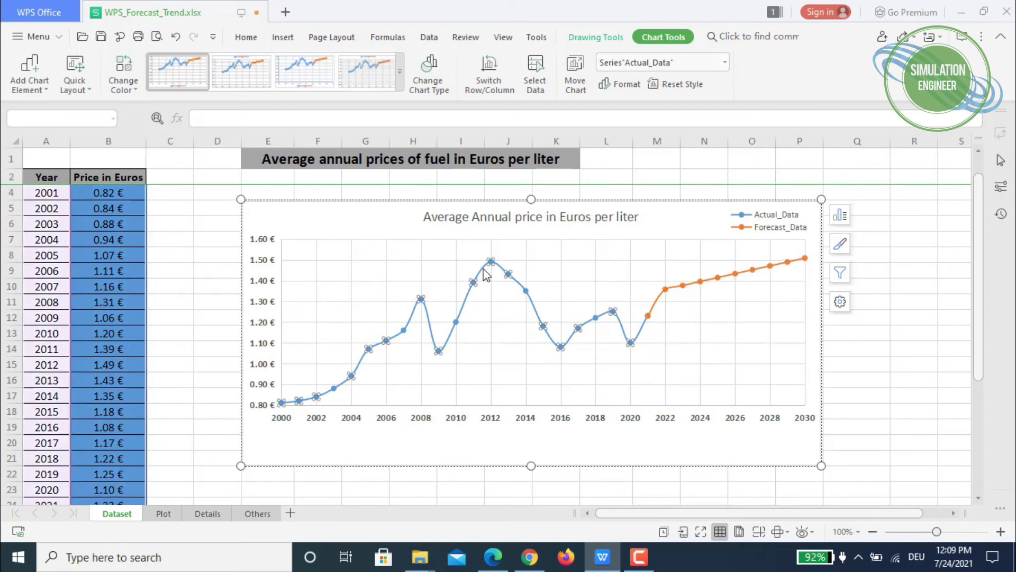
right_click(486, 274)
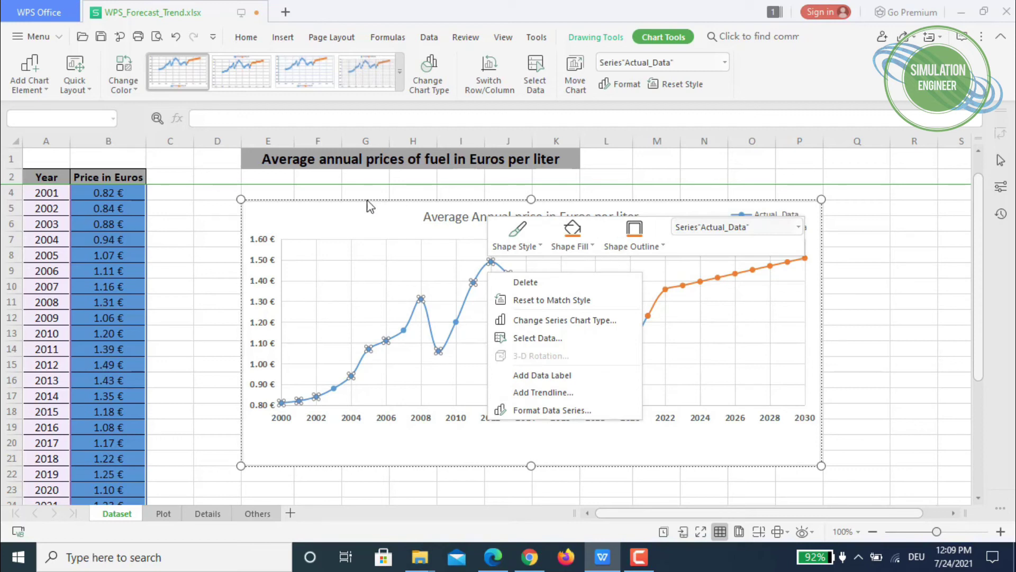
click(495, 6)
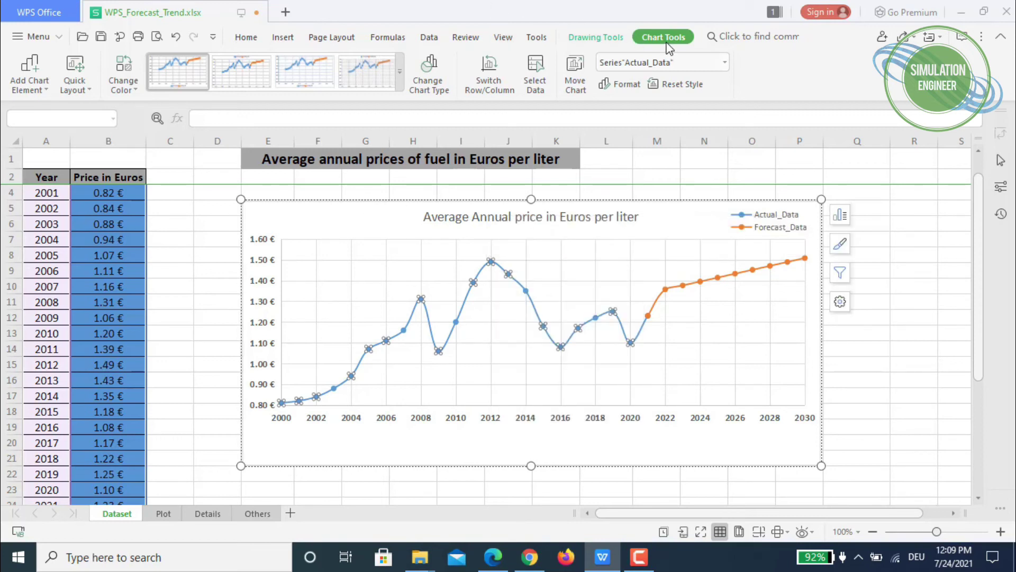
click(43, 90)
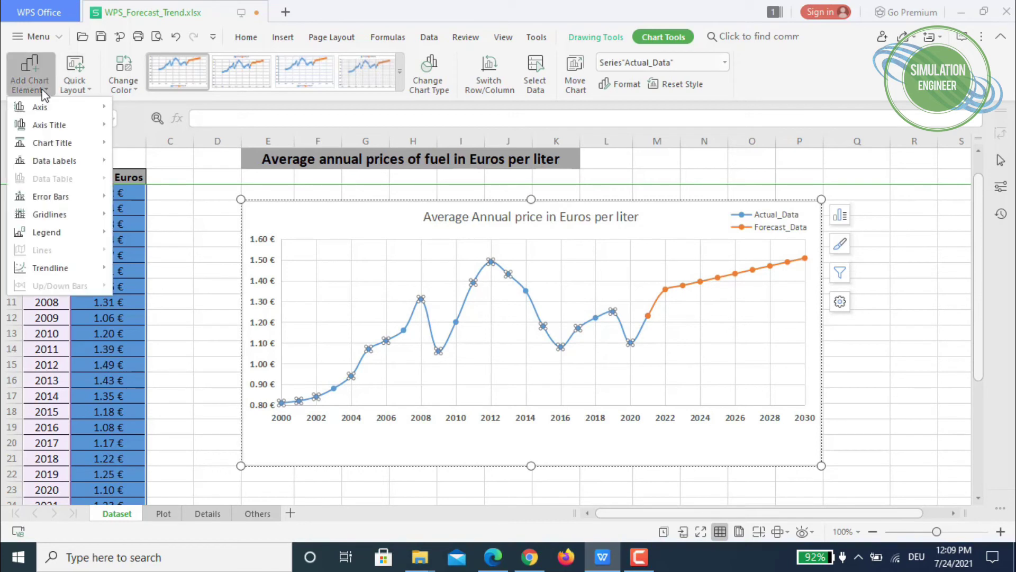
mouse_move(91, 272)
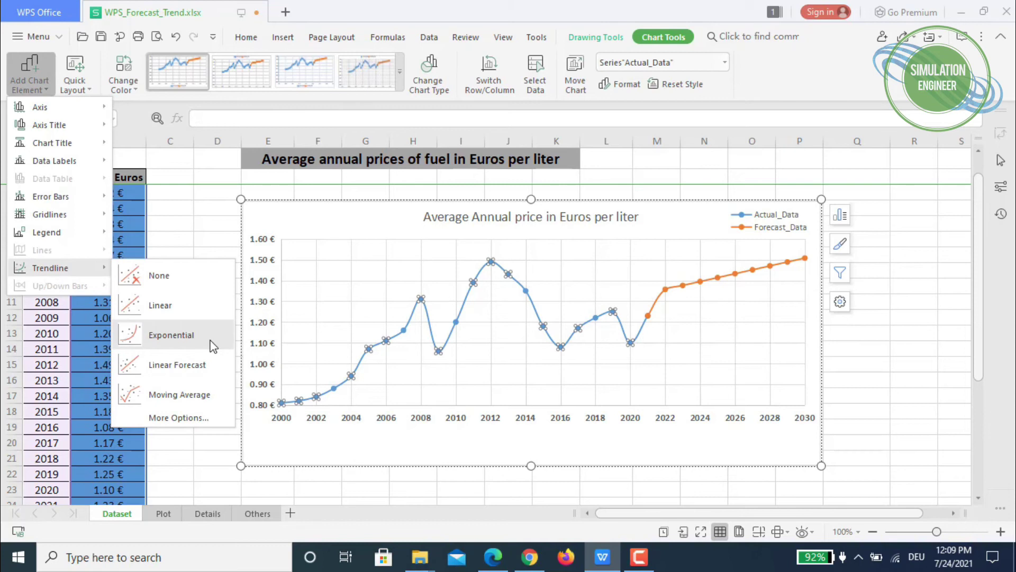
click(183, 422)
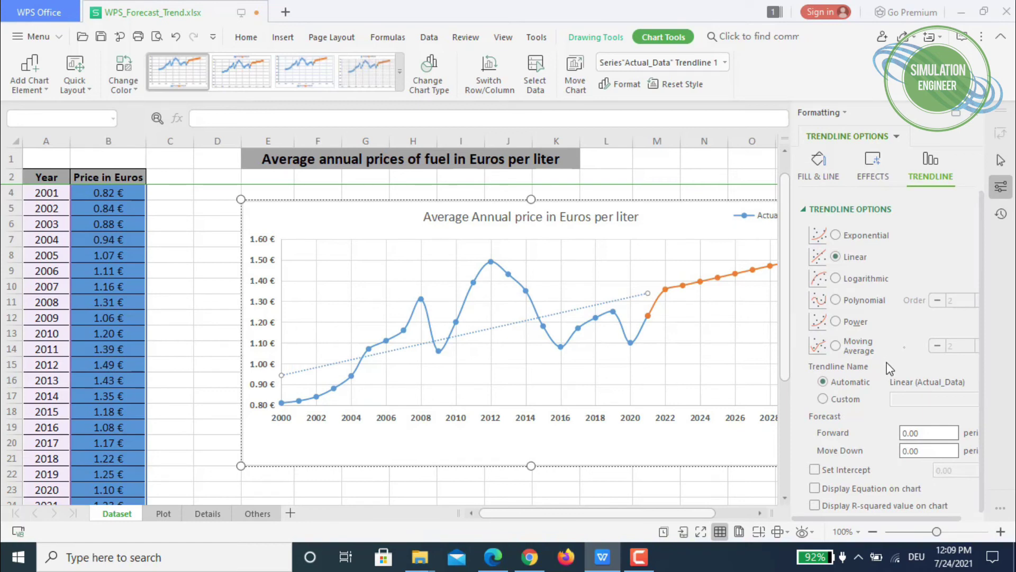
Try the Moving Average, Power, Logarithmic, Linear and Exponential types on the Actual_Data trendline
click(836, 346)
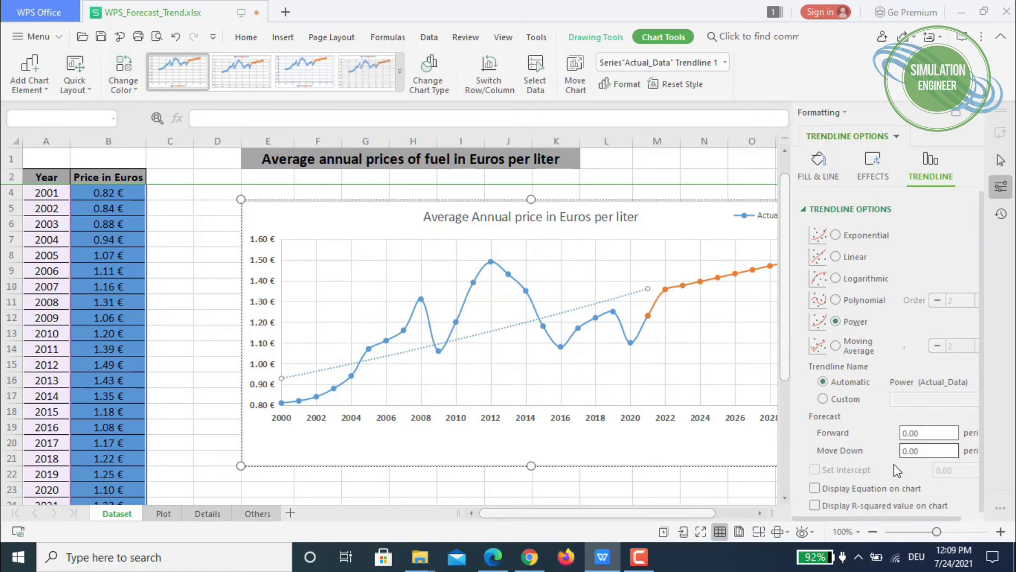
click(866, 277)
click(850, 259)
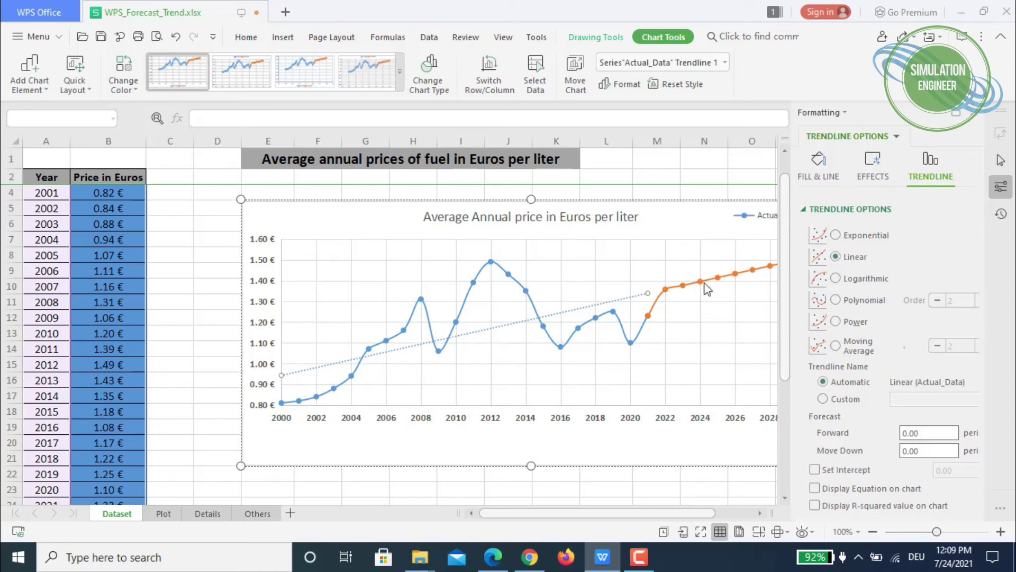
click(877, 236)
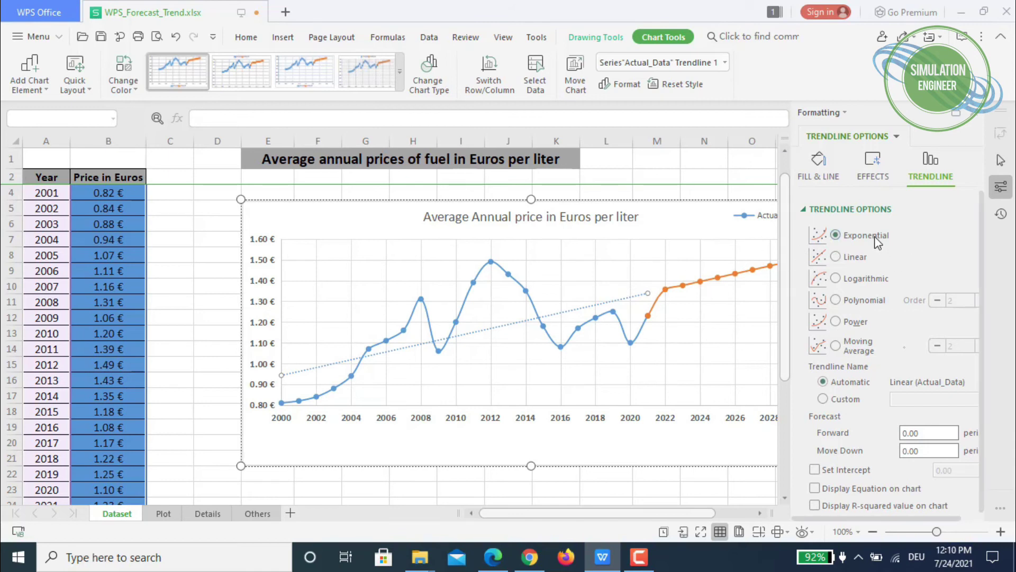
Try a Polynomial trendline and raise its order to 6
click(851, 297)
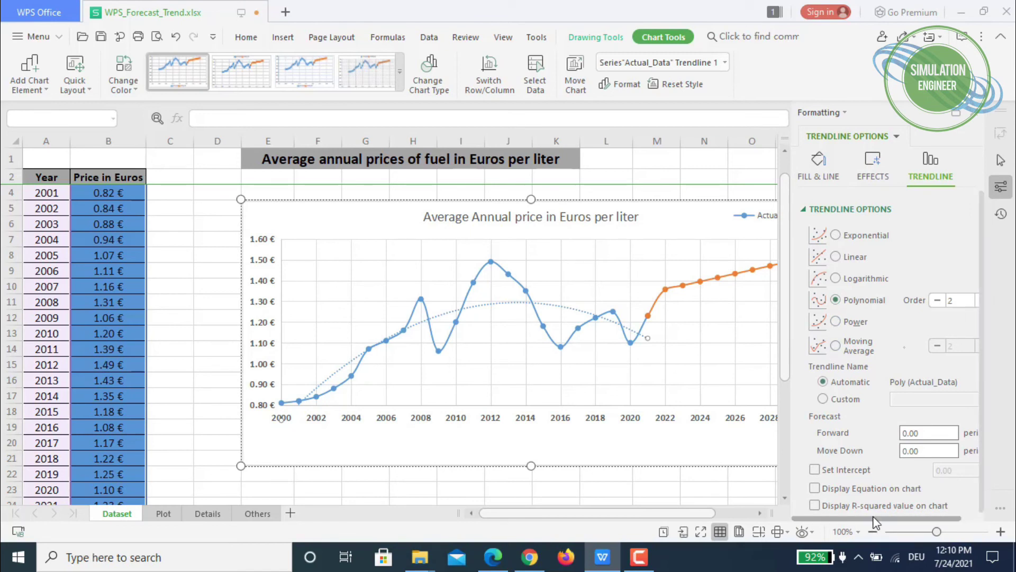
drag(885, 517, 905, 518)
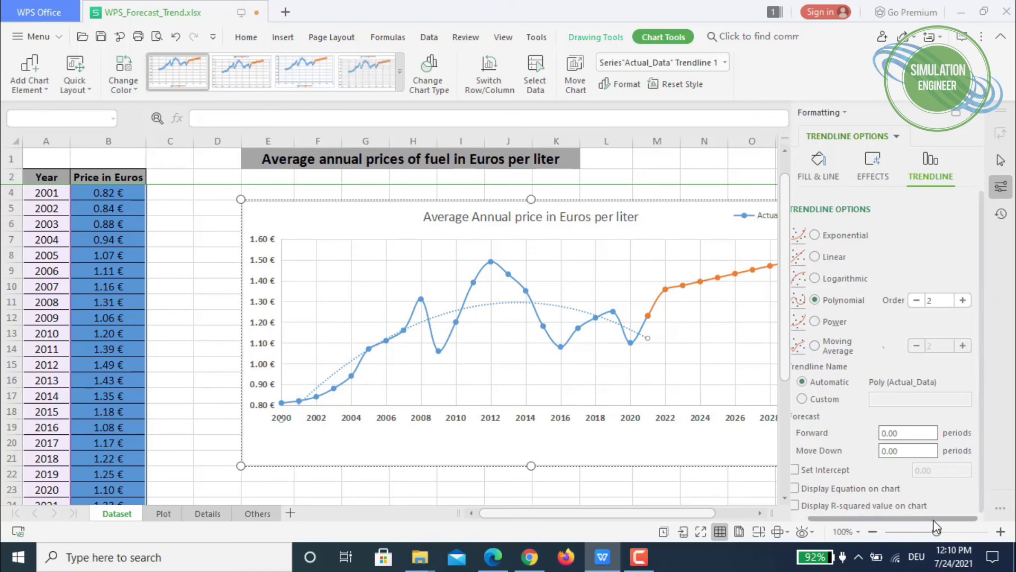
click(961, 300)
click(961, 300)
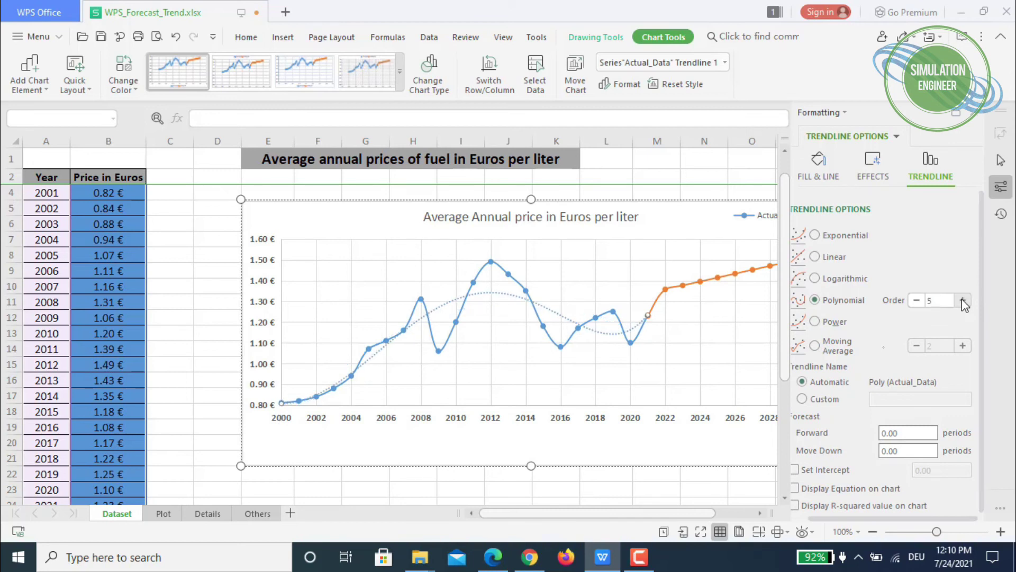
Compare the Logarithmic, Exponential, Moving Average and Linear trendline types, finishing with Exponential selected
click(846, 282)
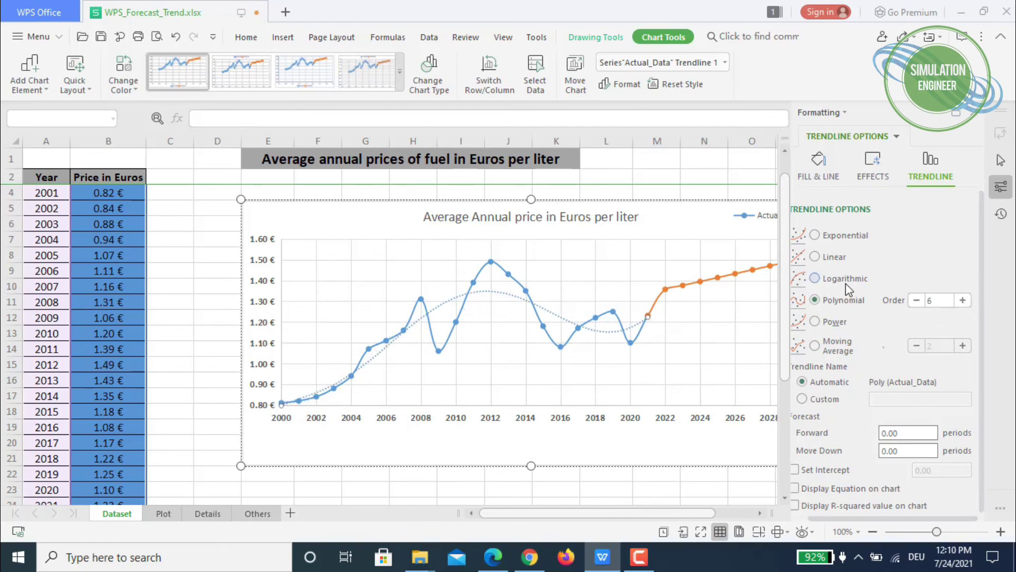
click(842, 237)
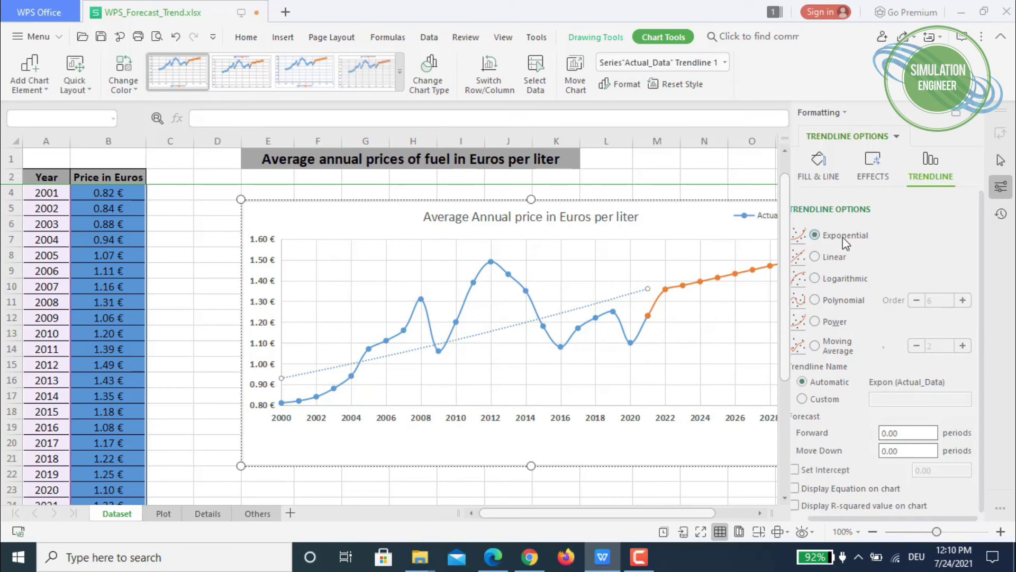
click(838, 349)
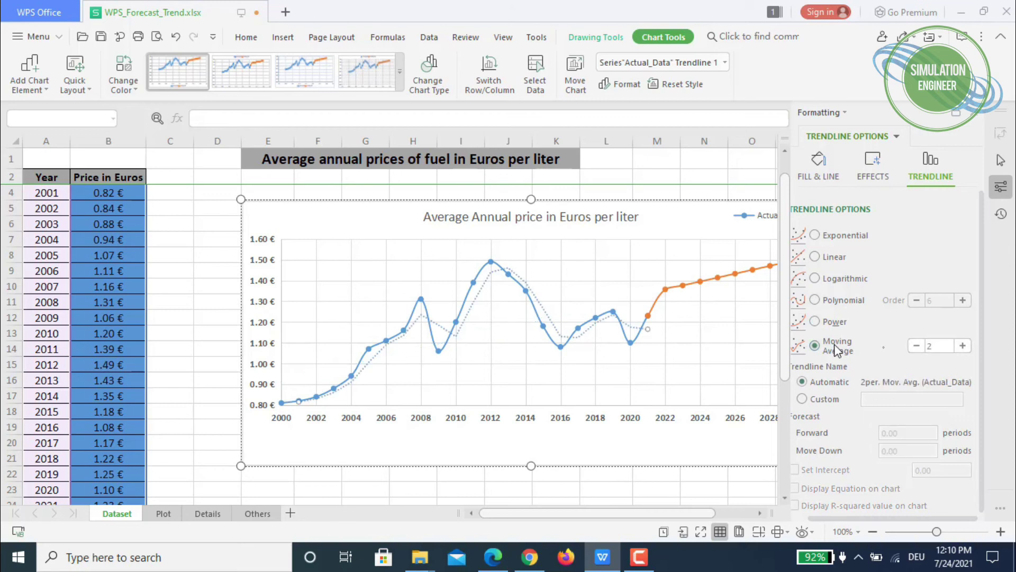
click(837, 278)
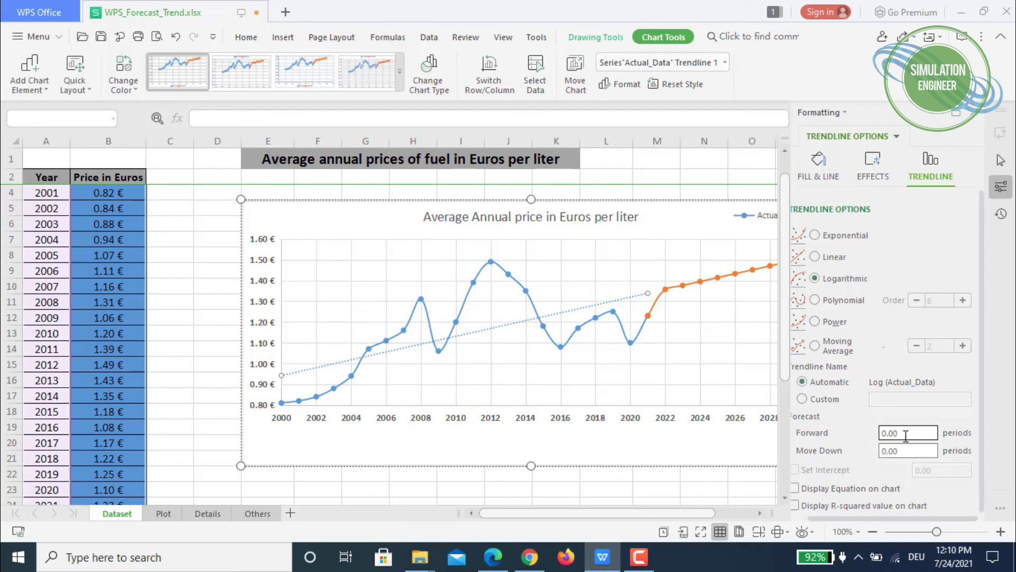
click(837, 260)
click(842, 238)
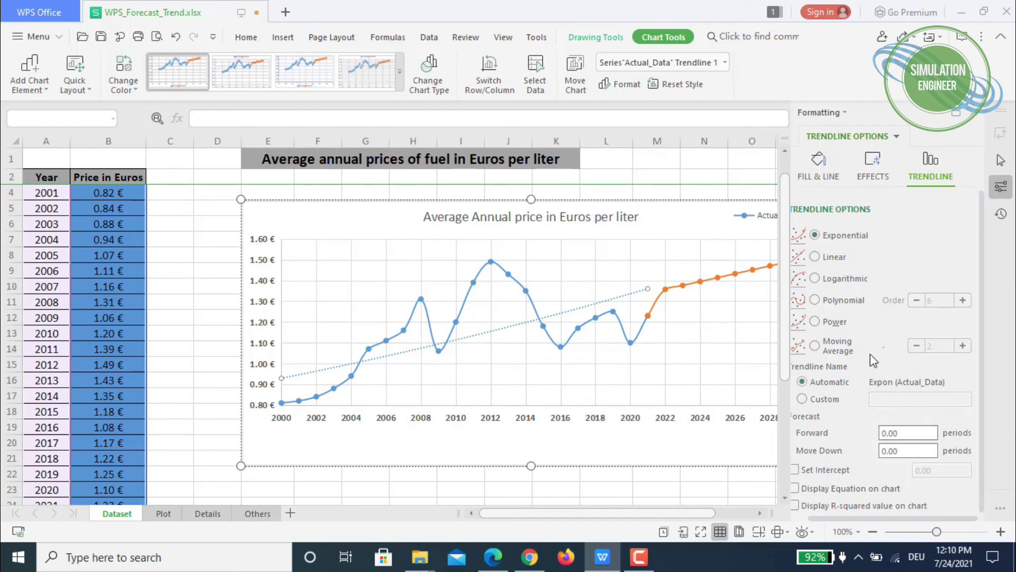
Extend the exponential trendline's forecast forward by 2 periods
click(880, 431)
drag(879, 421, 856, 416)
key(XF86AudioLowerVolume)
drag(889, 432, 854, 430)
text(200)
key(Return)
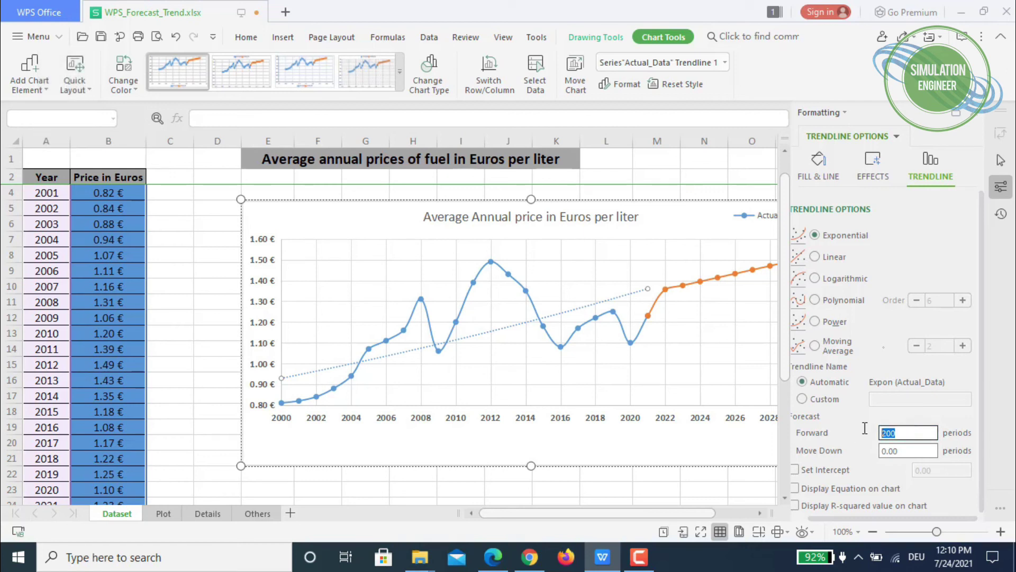
text(2)
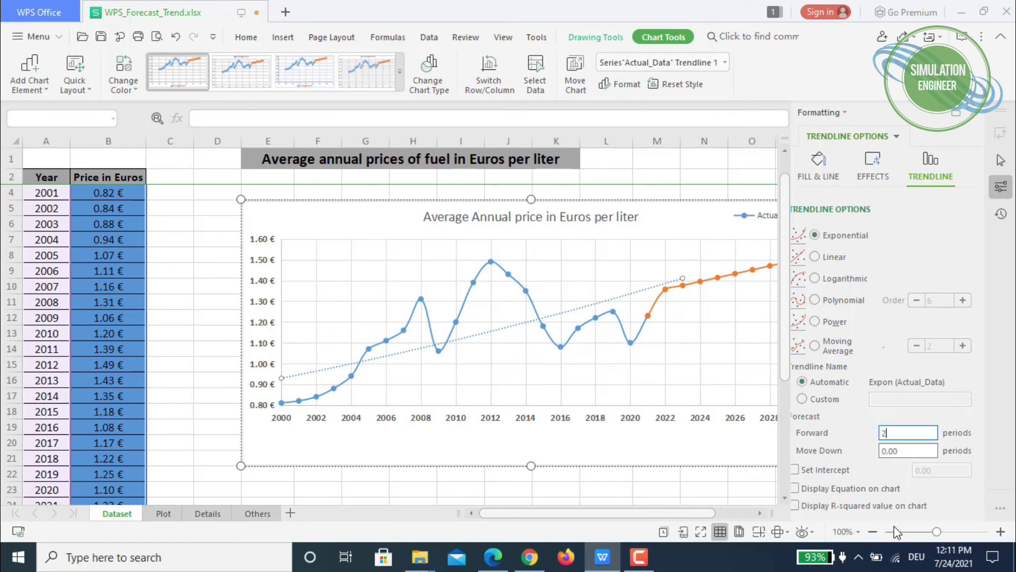
Display the trendline equation on the chart and briefly toggle its intercept setting on and off
click(783, 322)
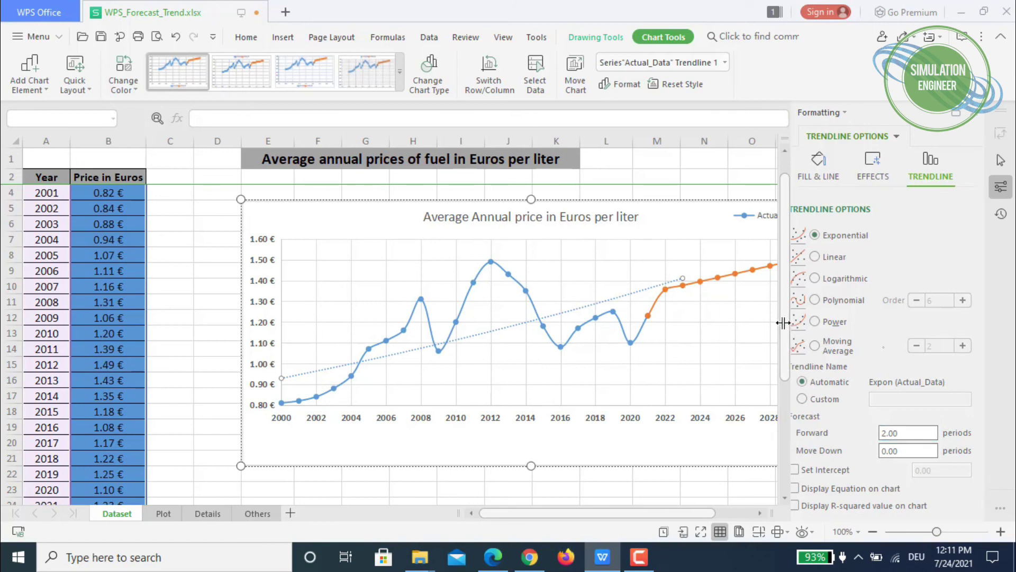
drag(783, 322, 765, 321)
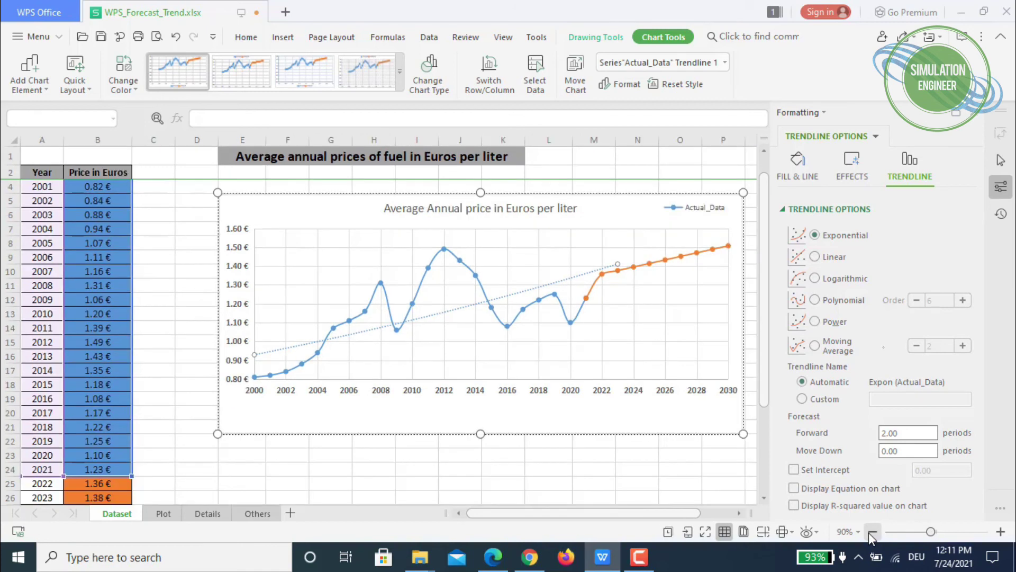
click(794, 488)
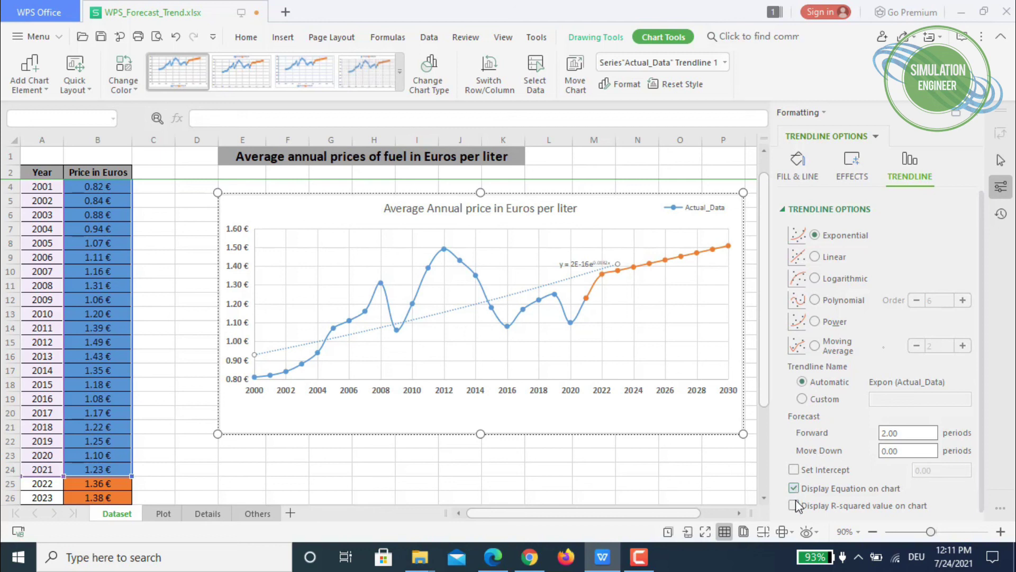
click(793, 469)
click(794, 469)
Try the Moving Average and Power types for the trendline and set it to Linear
click(815, 346)
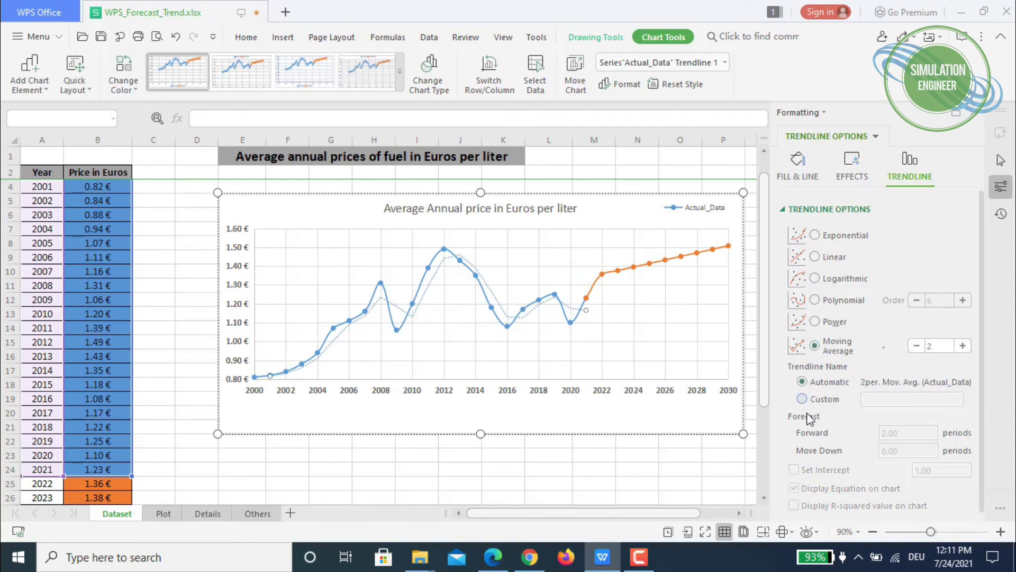
click(815, 322)
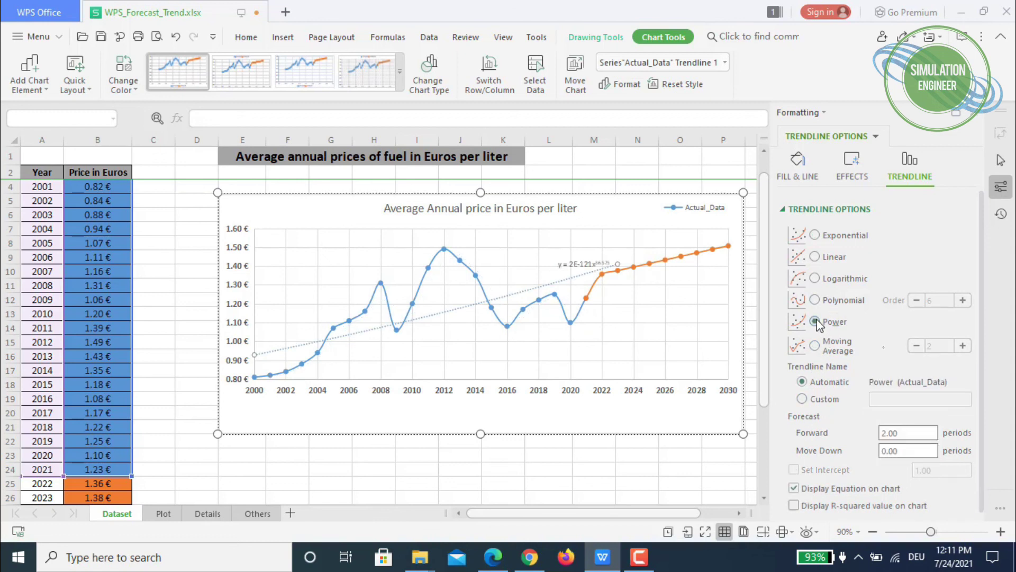
click(815, 258)
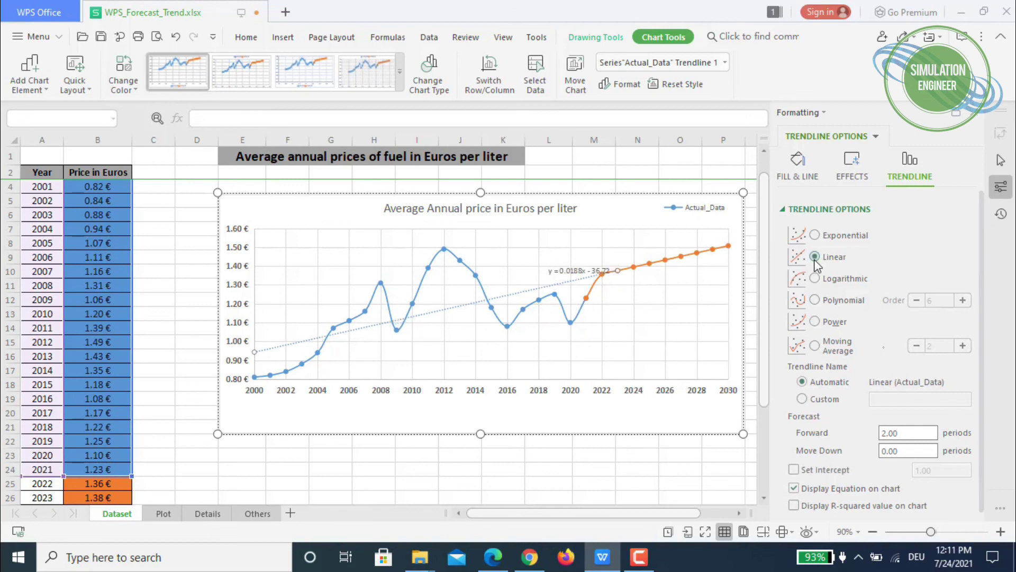
Move the trendline equation up to about 1.50 € above the years 2016 to 2021 and format it in 12-point bold
click(556, 271)
drag(585, 265, 560, 243)
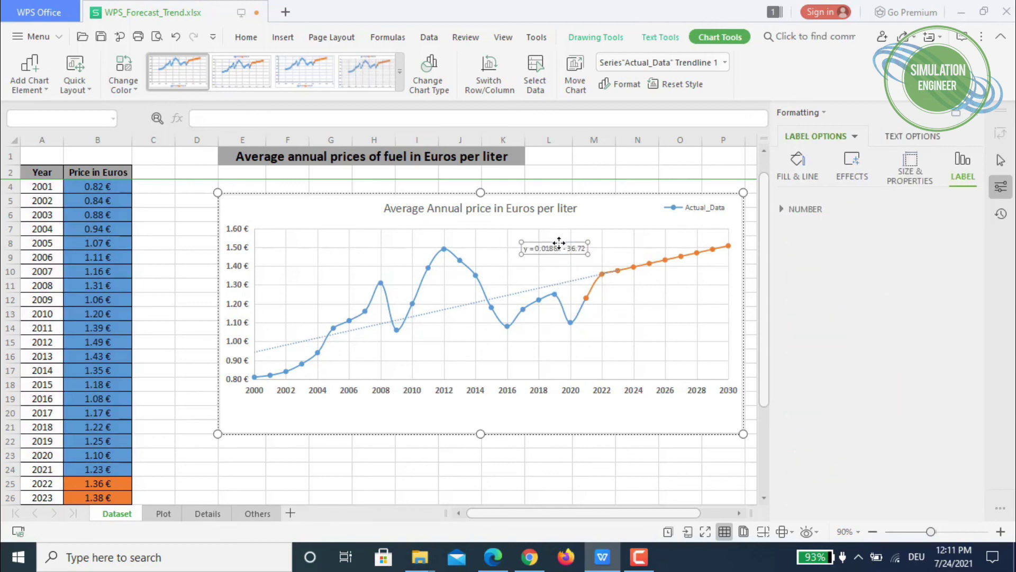
click(242, 35)
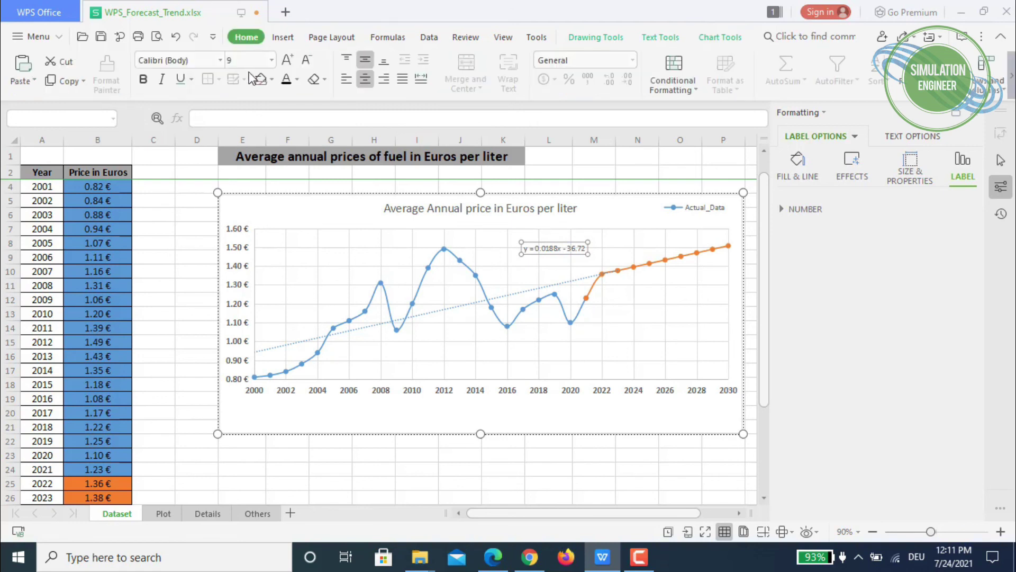
click(290, 60)
click(292, 62)
click(292, 62)
click(293, 62)
click(142, 82)
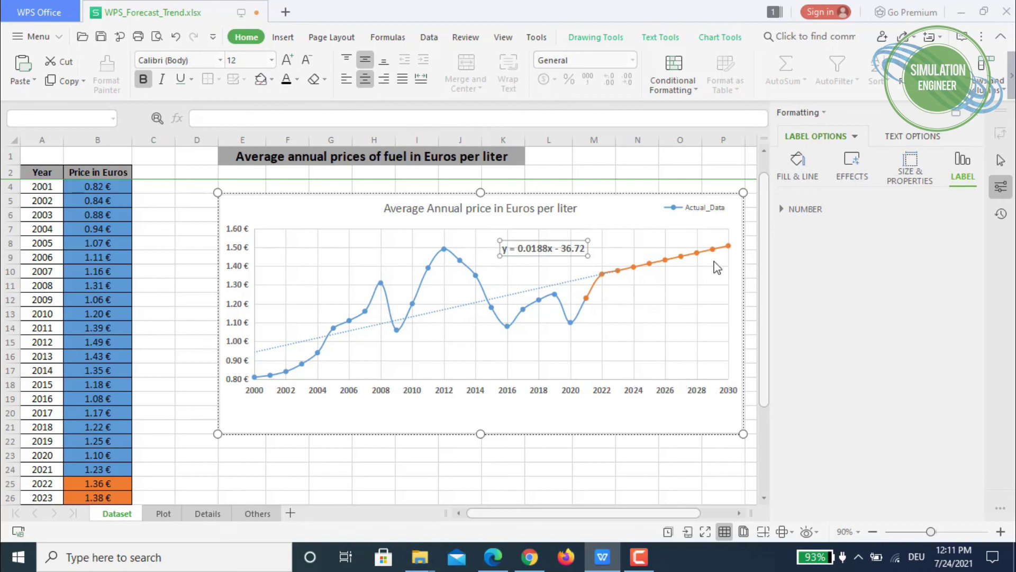
Try a Polynomial type on the trendline and lower its order to 4
click(559, 284)
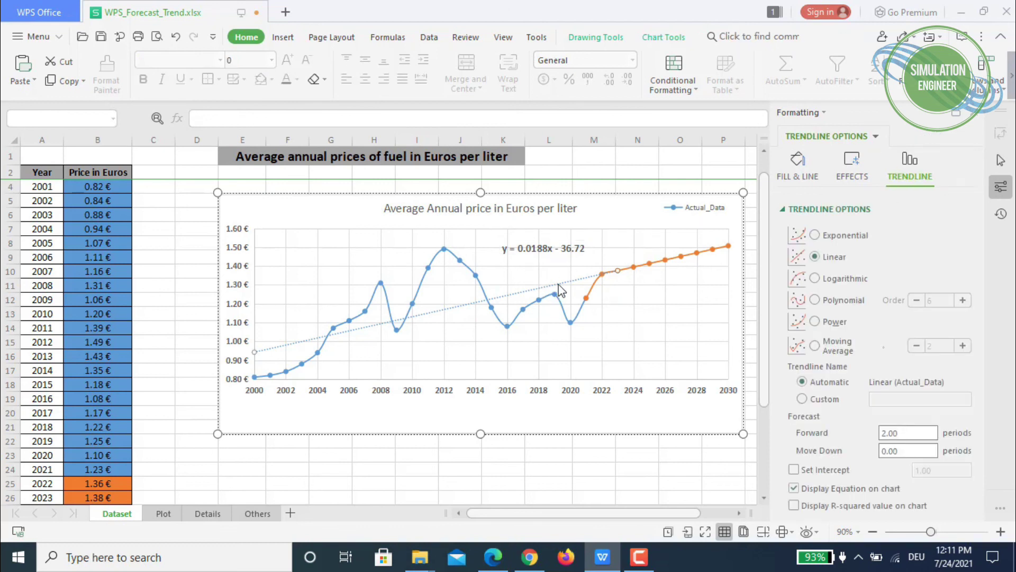
click(854, 300)
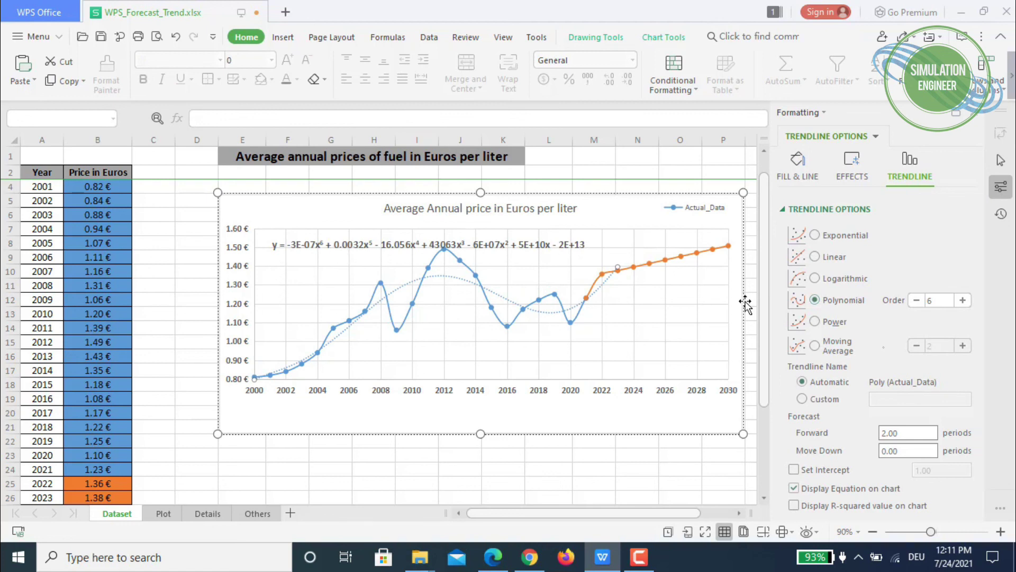
click(916, 300)
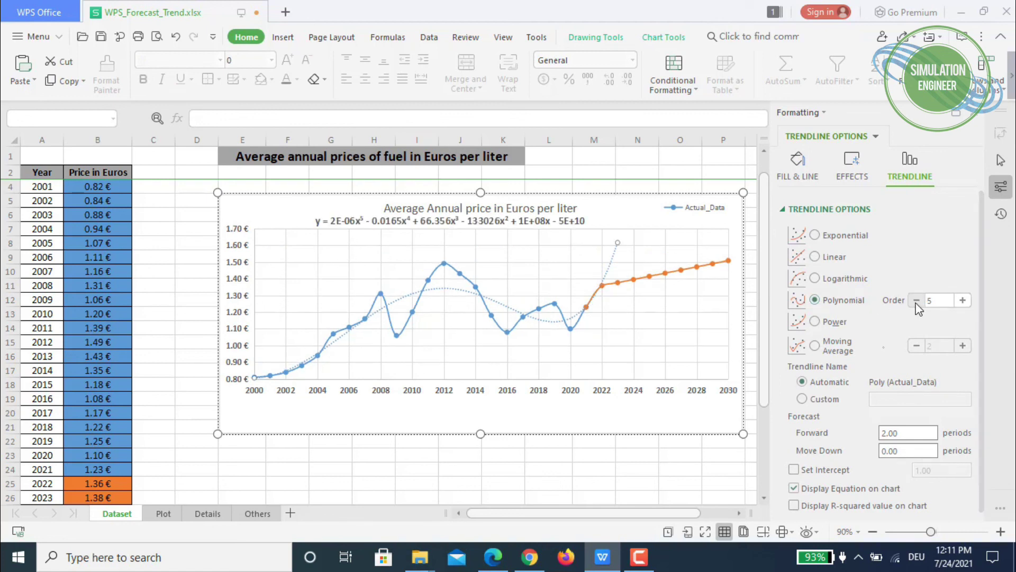
click(916, 300)
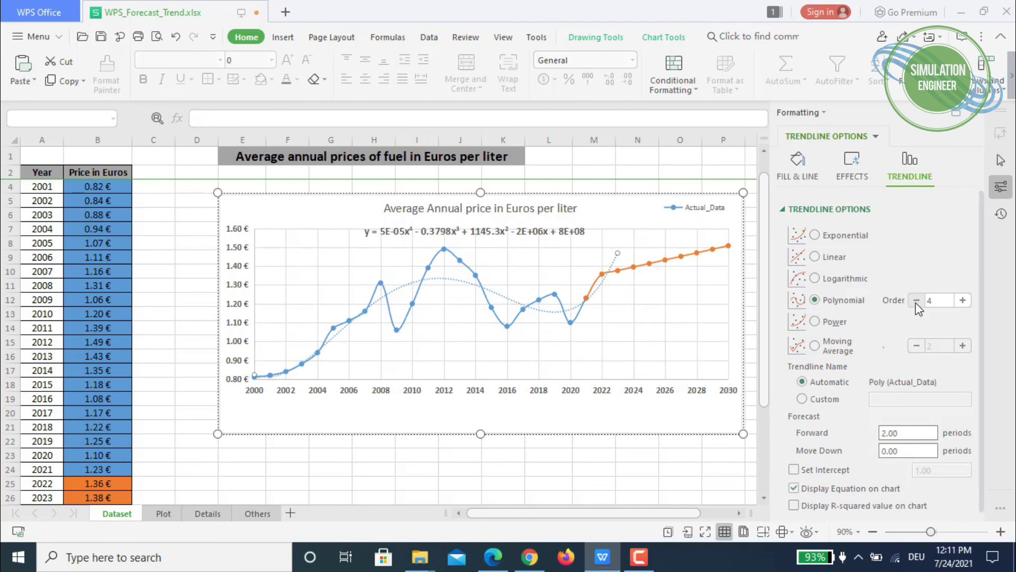
Try the Logarithmic and Linear types again and set the trendline to Exponential
click(847, 281)
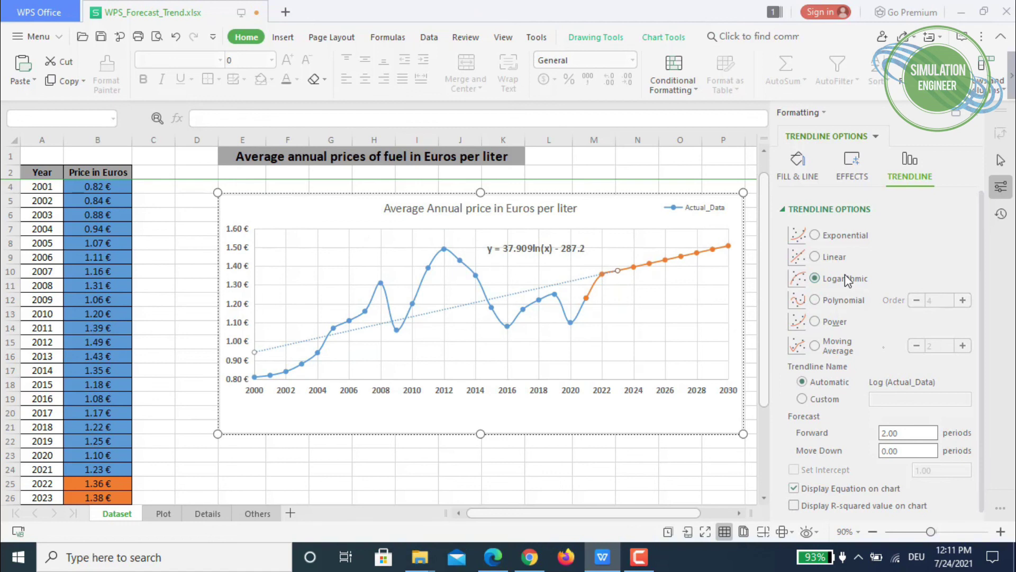
click(839, 258)
click(839, 239)
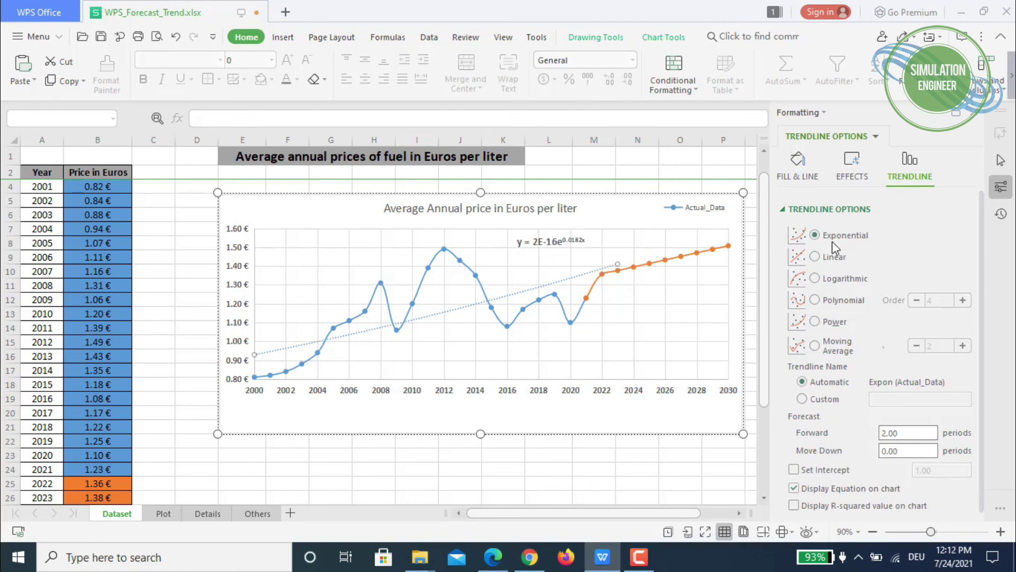
Close the trendline formatting, deselect the chart and open the Plot sheet to view the reference chart
click(975, 114)
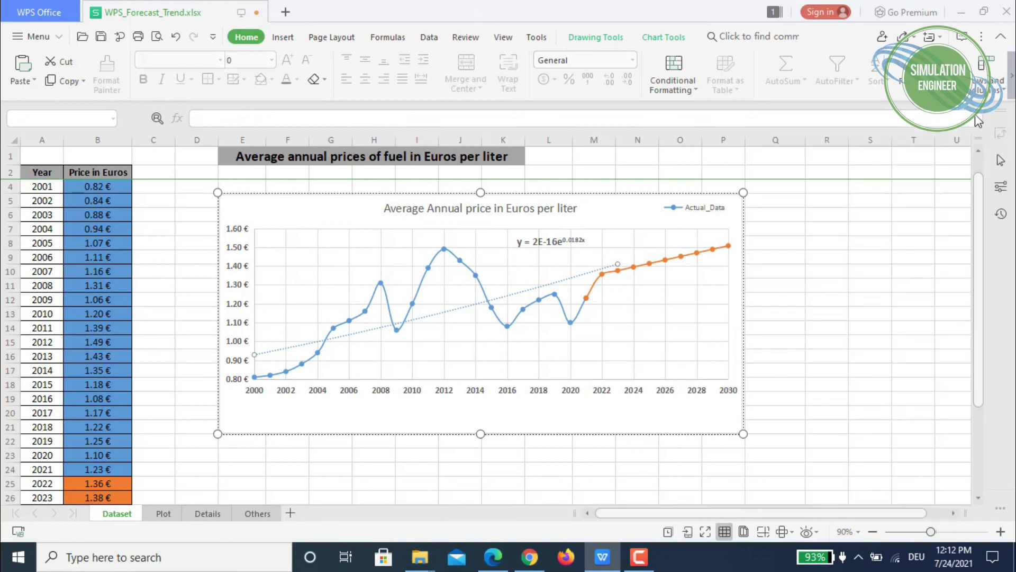
click(835, 258)
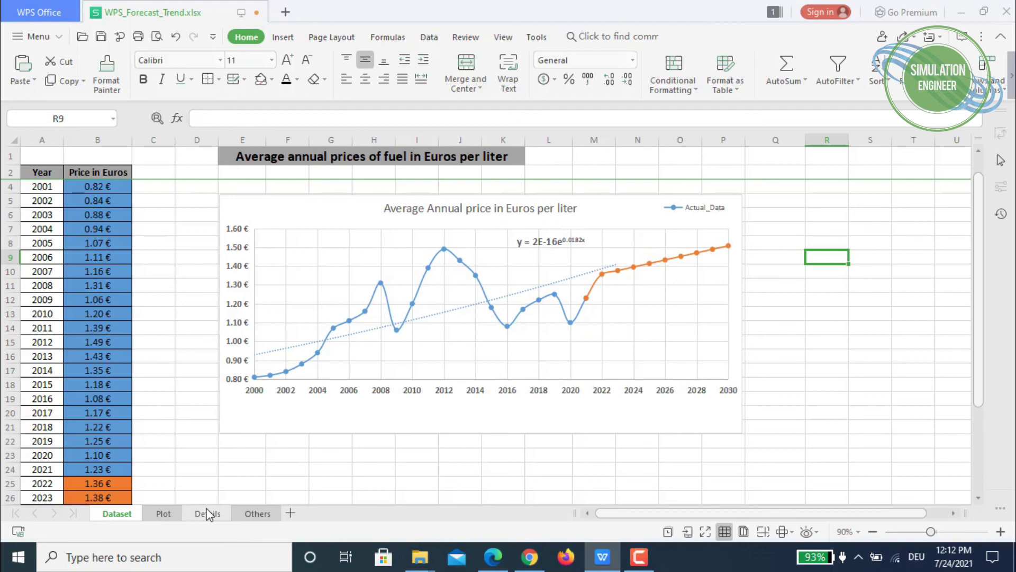
click(161, 513)
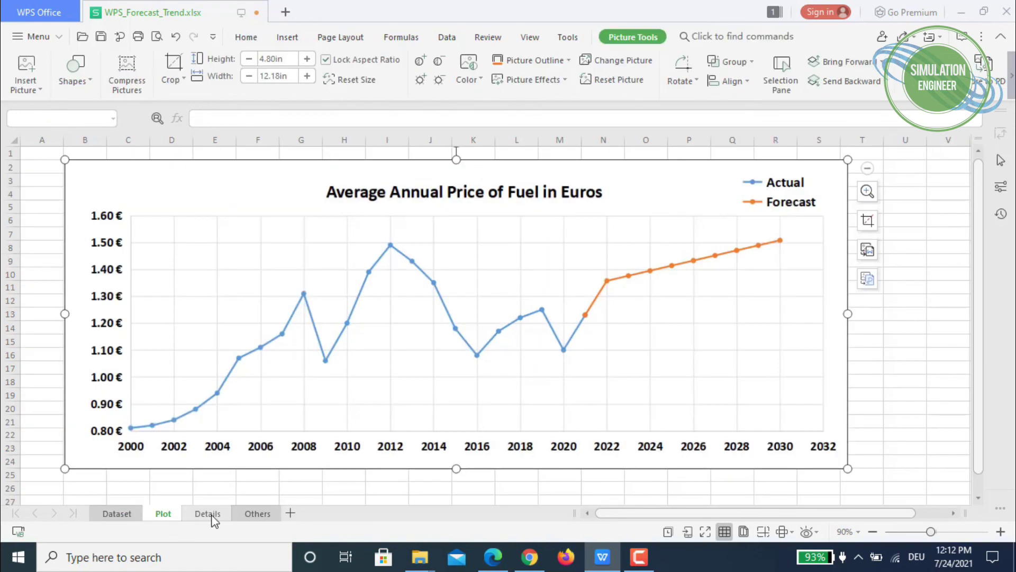